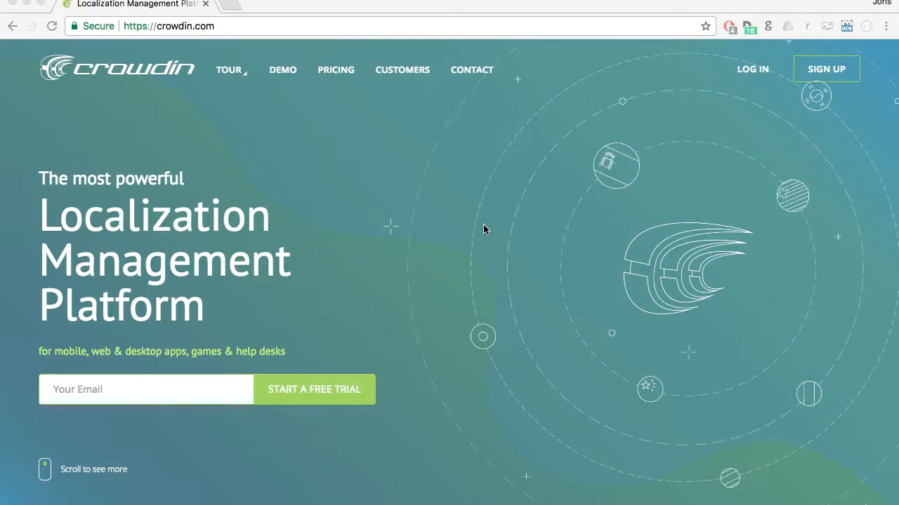
# Log in to Crowdin with the account e-mail and password.
pyautogui.click(756, 72)
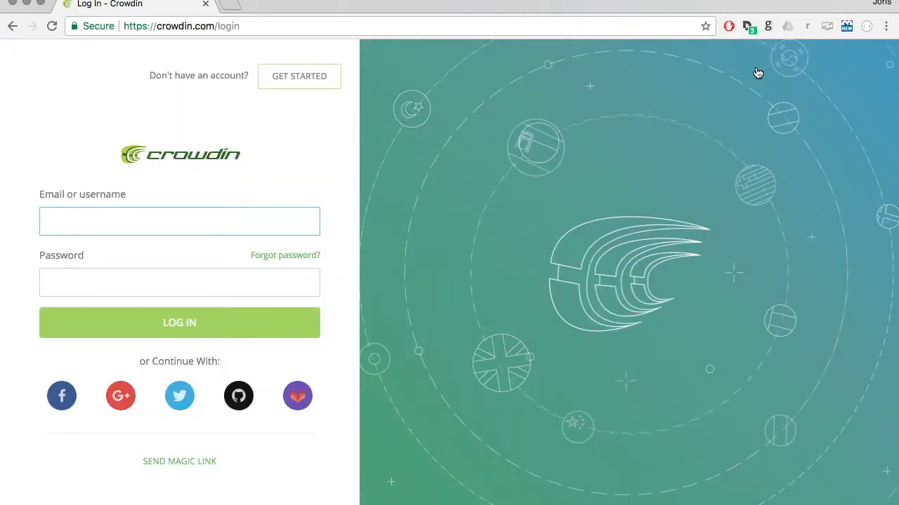
pyautogui.write('joris')
pyautogui.press('Down')
pyautogui.press('Return')
pyautogui.press('Tab')
pyautogui.write('••••••••••')
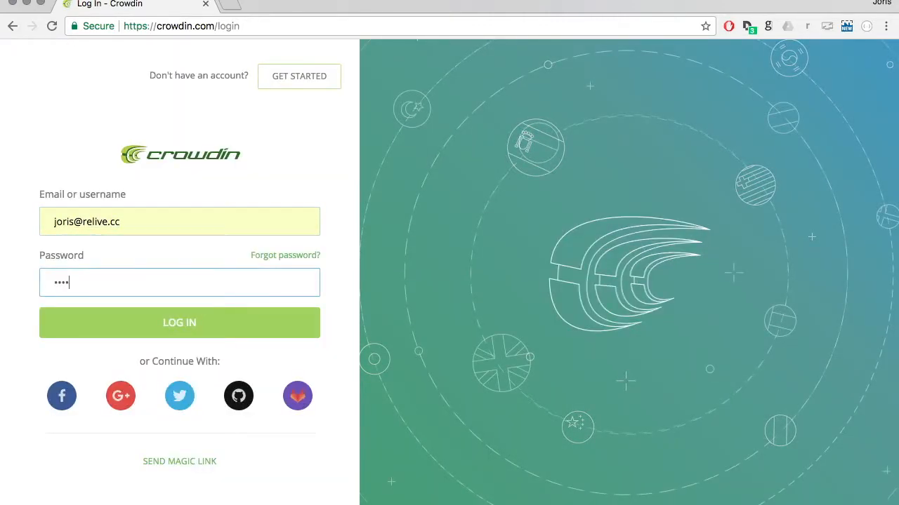
pyautogui.write('••')
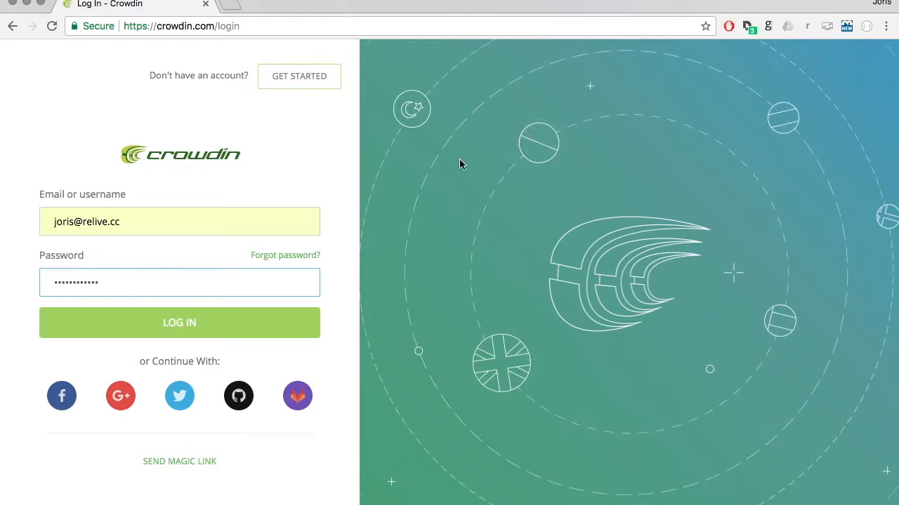
pyautogui.click(255, 315)
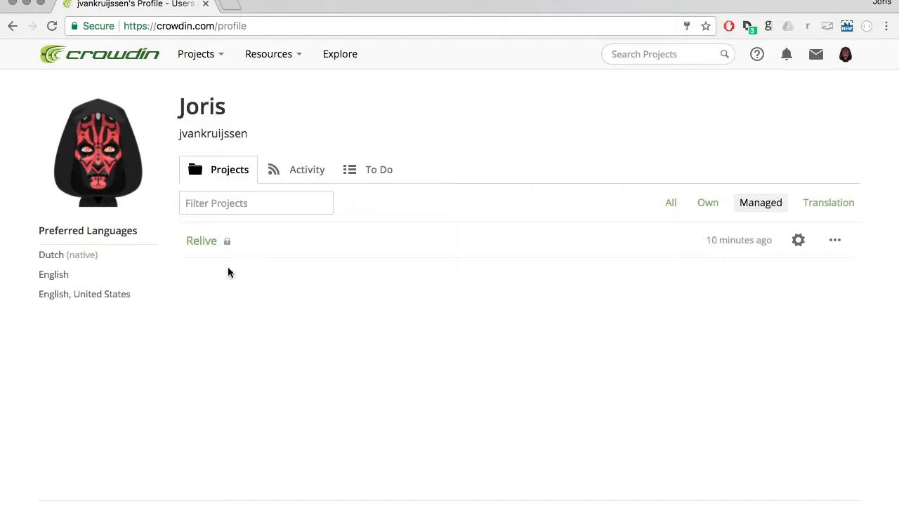
# Open the website.json file of the Relive project's Dutch translation in the translation editor.
pyautogui.click(218, 251)
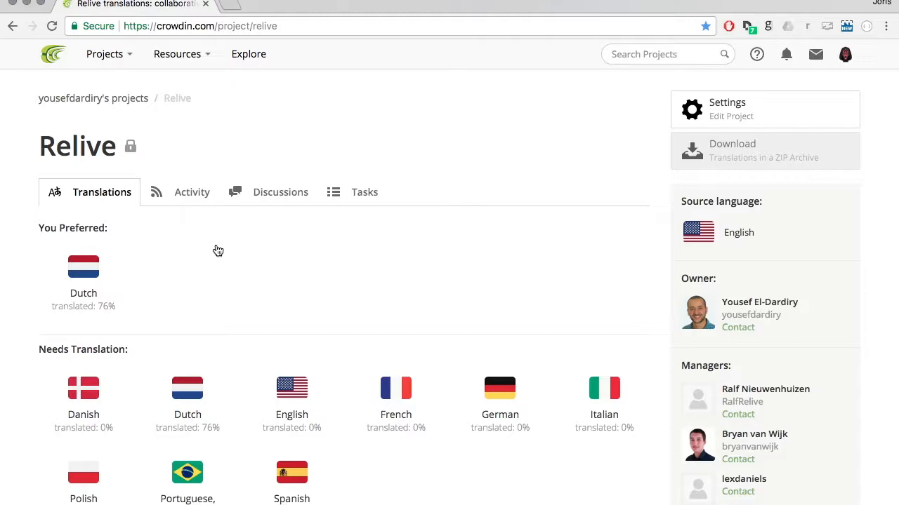
pyautogui.scroll(-1, 218, 251)
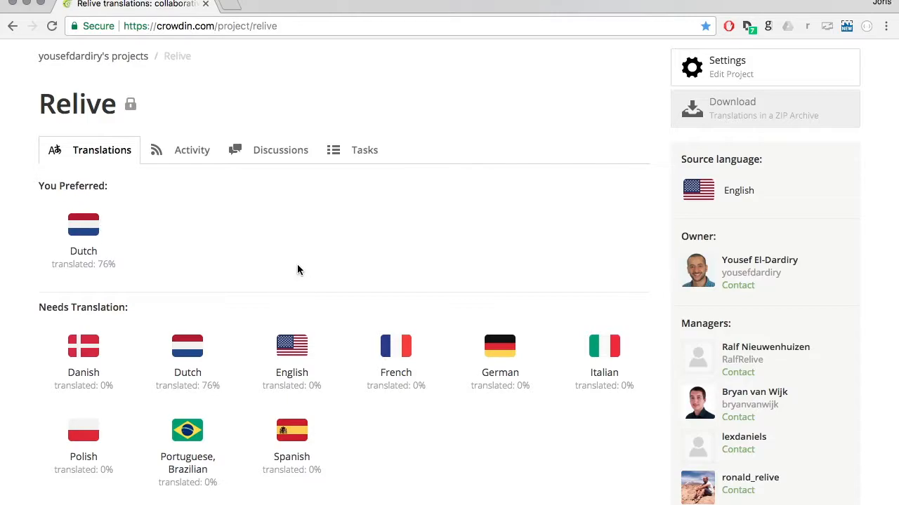
pyautogui.scroll(2, 297, 267)
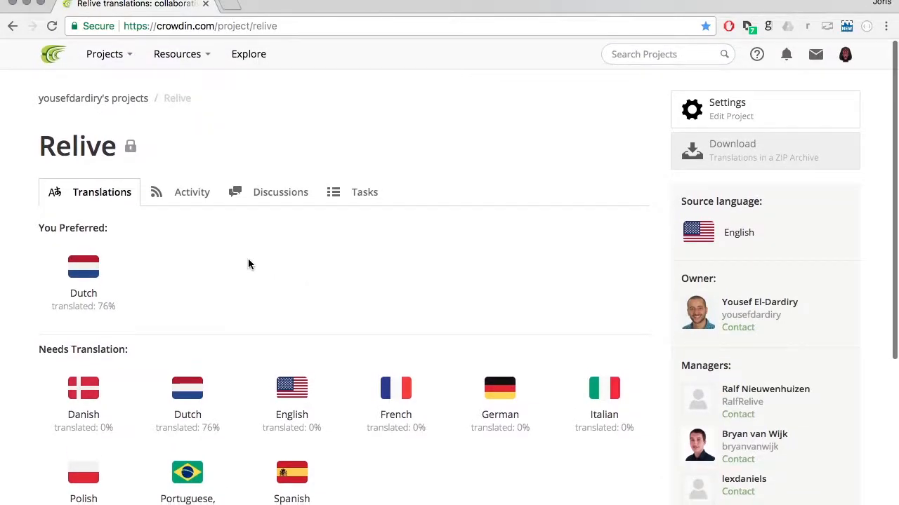
pyautogui.click(90, 281)
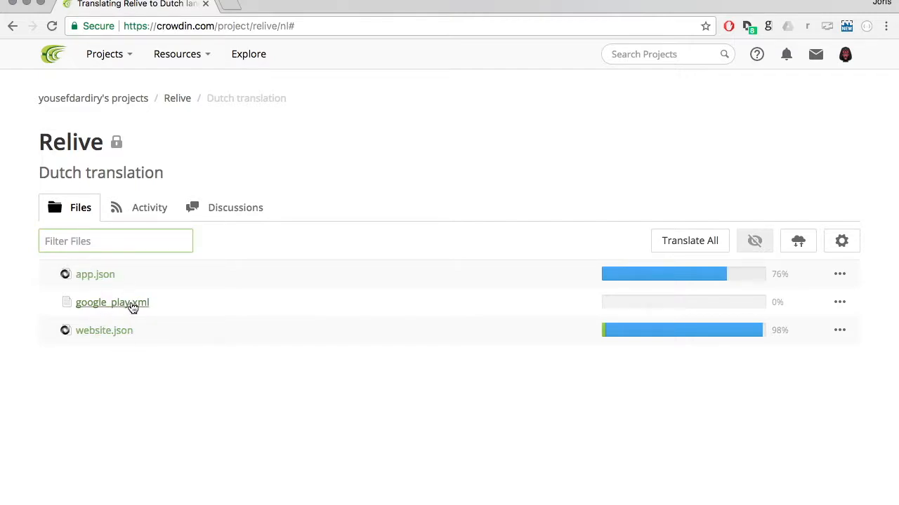
pyautogui.click(106, 338)
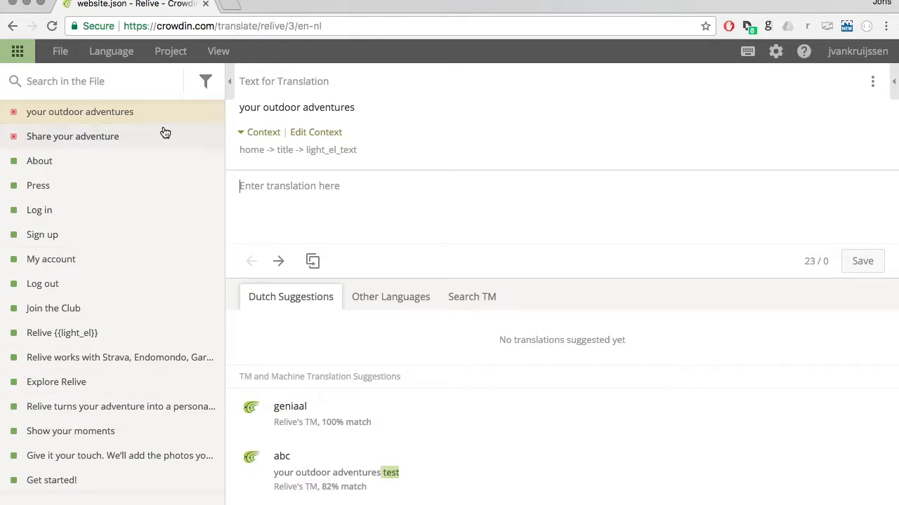
# Select the untranslated string "Share your adventure" and examine its source text and context path.
pyautogui.scroll(-1, 119, 246)
pyautogui.scroll(1, 111, 238)
pyautogui.scroll(-3, 38, 395)
pyautogui.scroll(3, 38, 395)
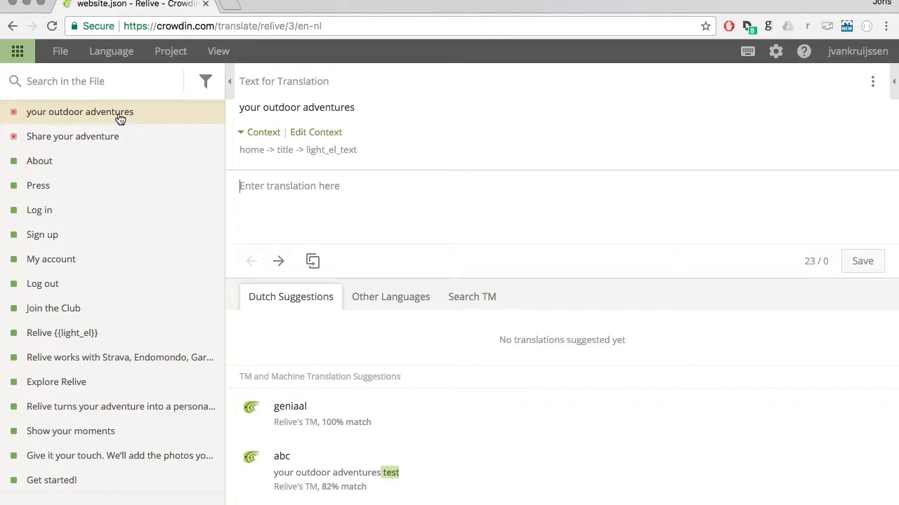
pyautogui.click(105, 138)
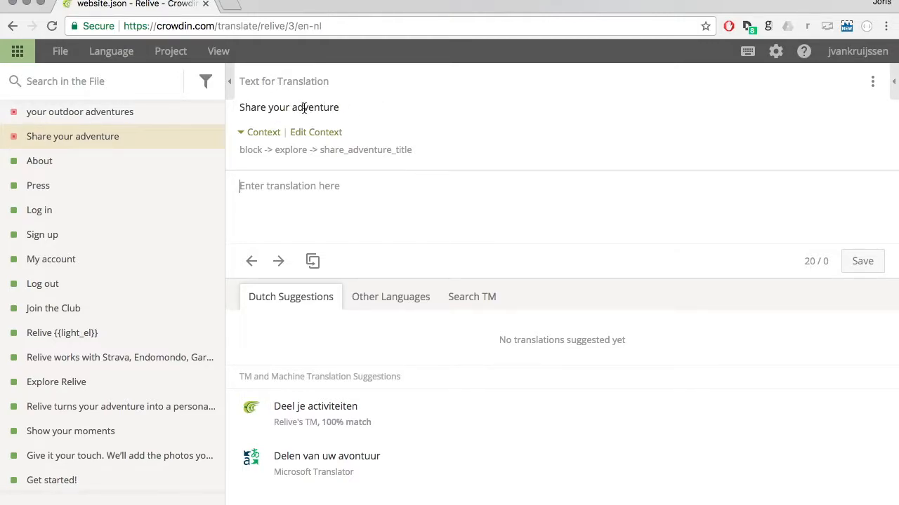
pyautogui.moveTo(239, 107); pyautogui.dragTo(351, 114)
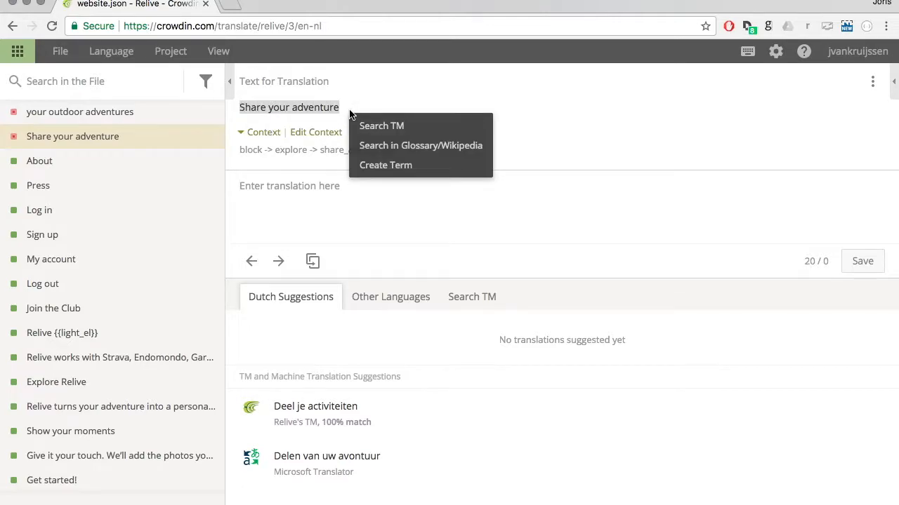
pyautogui.click(559, 108)
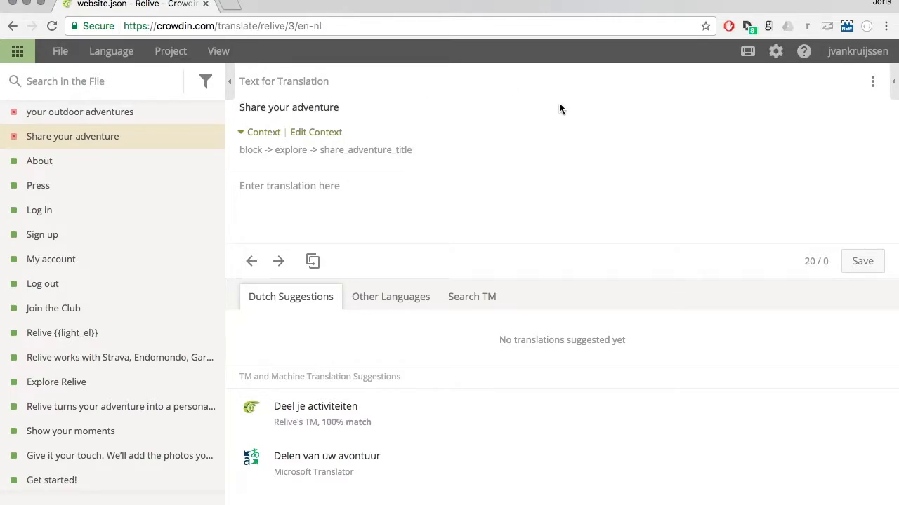
pyautogui.doubleClick(247, 151)
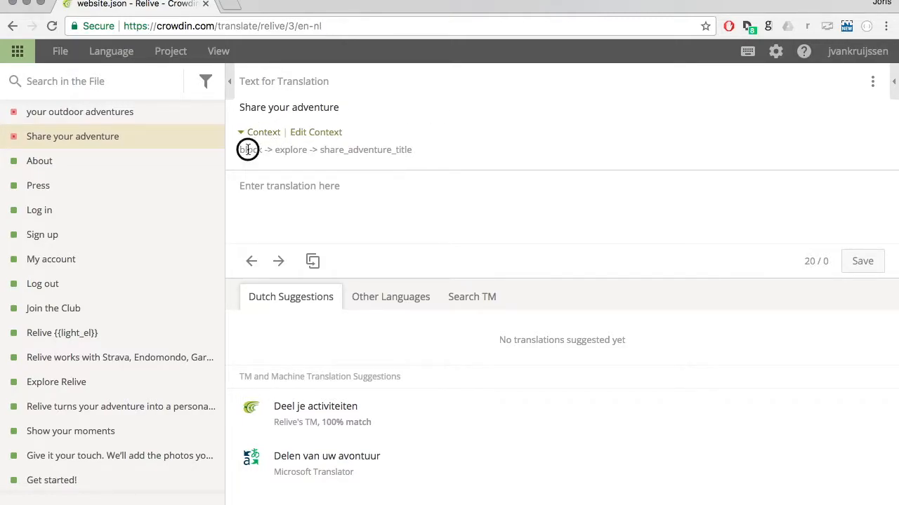
pyautogui.doubleClick(284, 151)
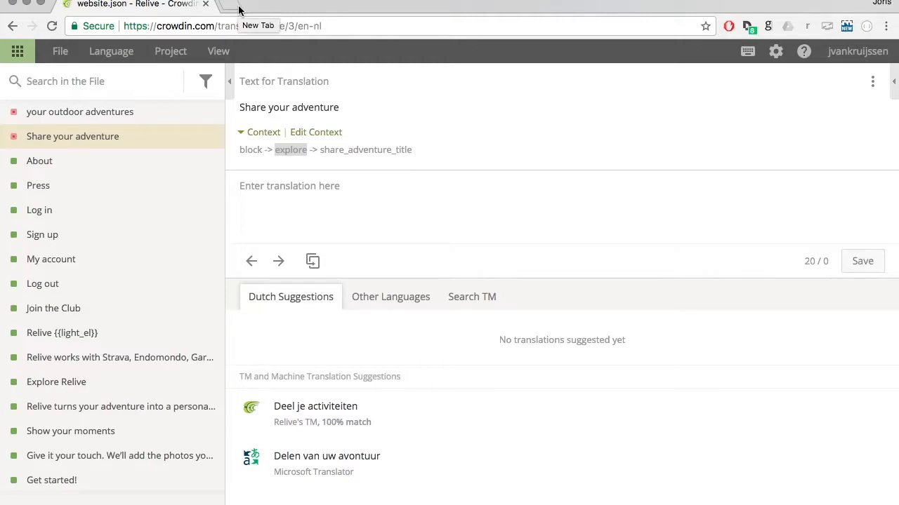
pyautogui.doubleClick(250, 150)
pyautogui.doubleClick(279, 150)
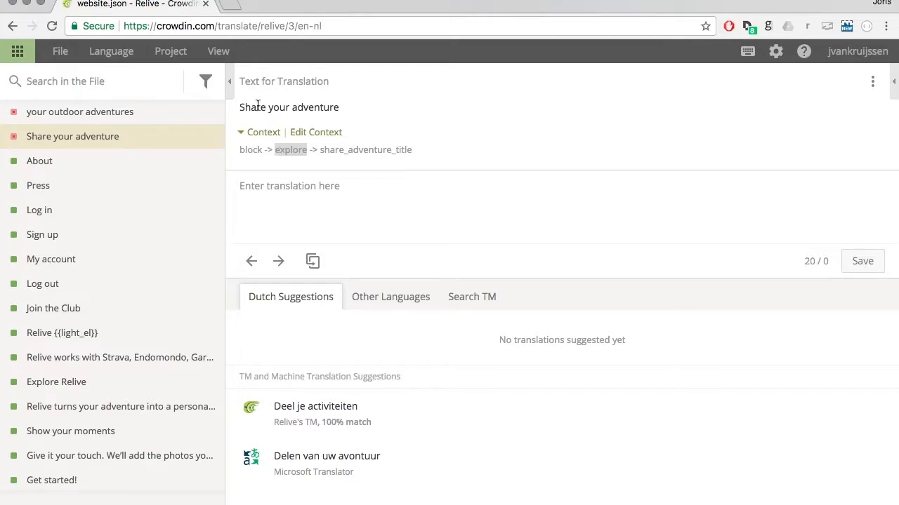
pyautogui.moveTo(323, 149); pyautogui.dragTo(402, 149)
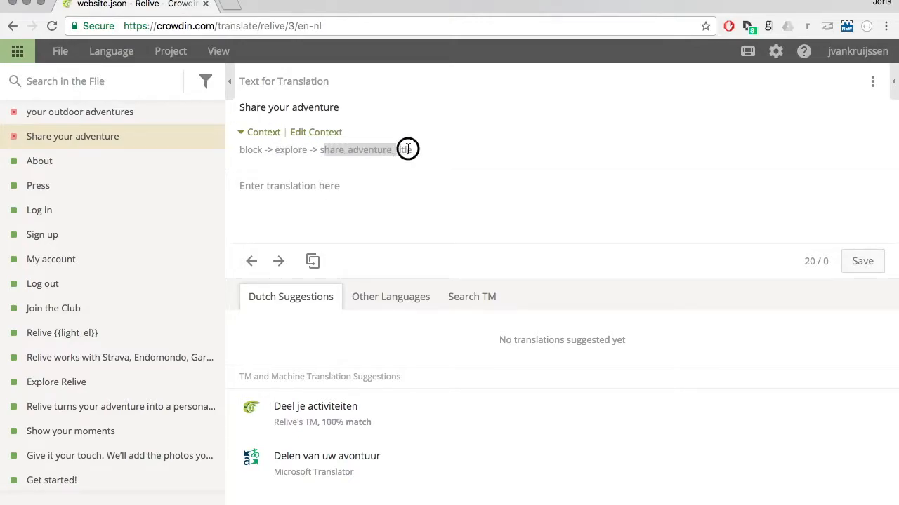
pyautogui.click(409, 149)
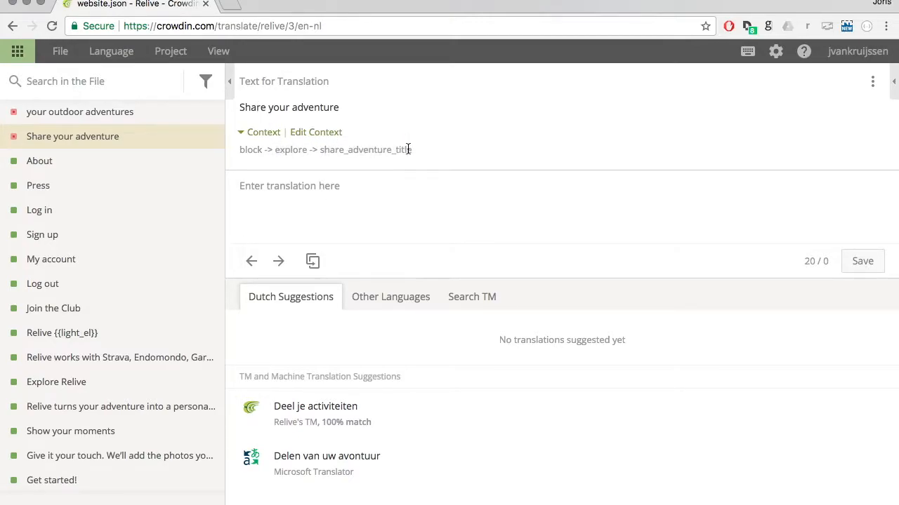
# Enter and save "Deel je activiteiten" as the Dutch translation of "Share your adventure".
pyautogui.click(307, 184)
pyautogui.write('Dee')
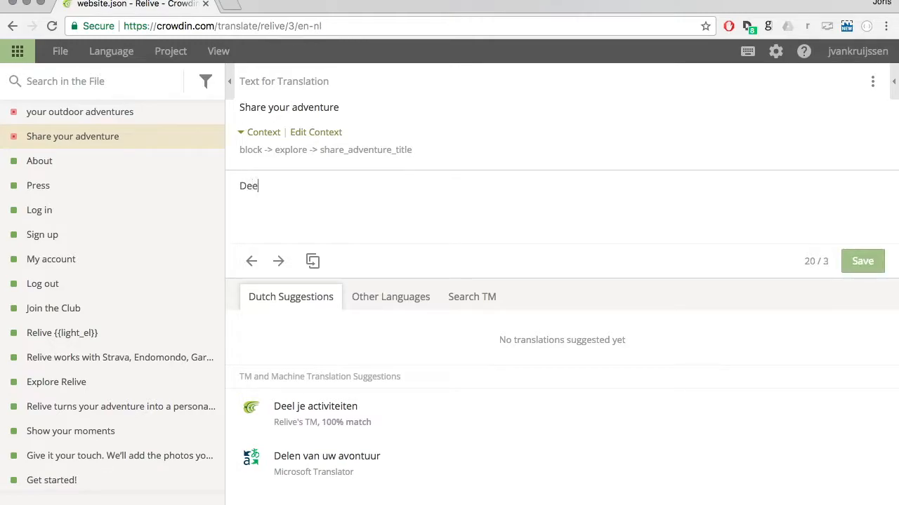
pyautogui.write('l je activiteiten')
pyautogui.click(861, 272)
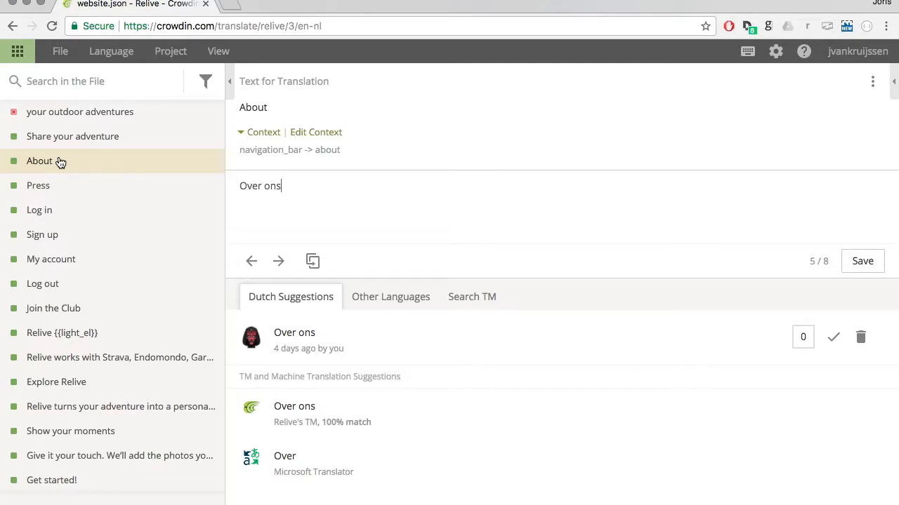
# Reopen "Share your adventure" and save "Deel jouw activiteiten" as an alternative Dutch translation.
pyautogui.click(120, 146)
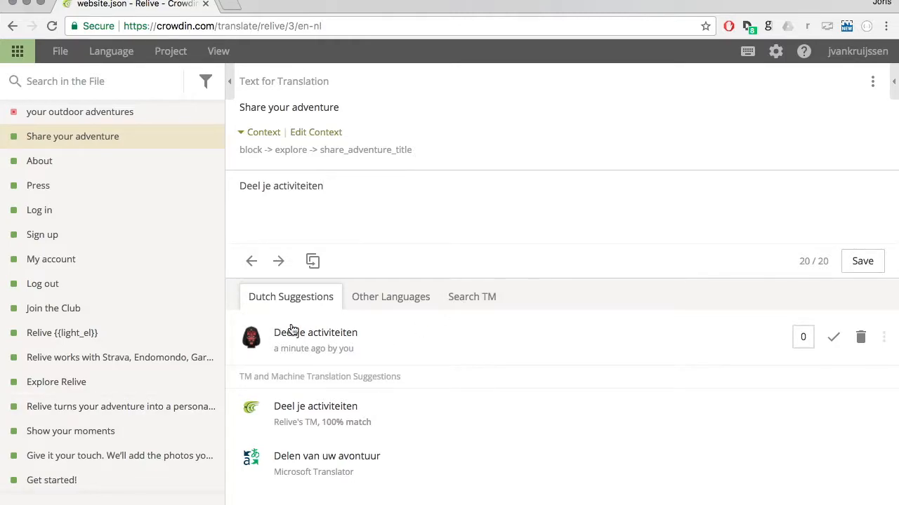
pyautogui.click(272, 186)
pyautogui.press('BackSpace')
pyautogui.write('ouw')
pyautogui.click(860, 270)
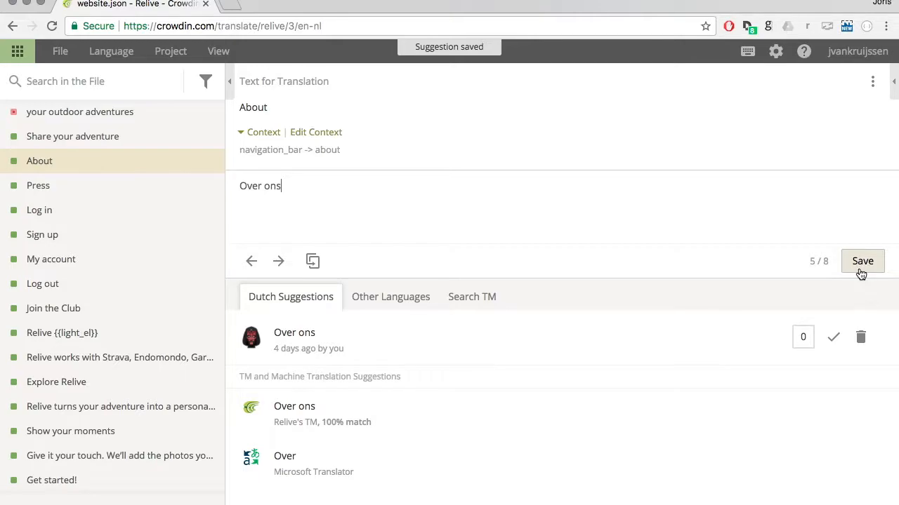
# Approve the suggestion "Deel je activiteiten" for the string "Share your adventure" and reopen that string.
pyautogui.click(132, 136)
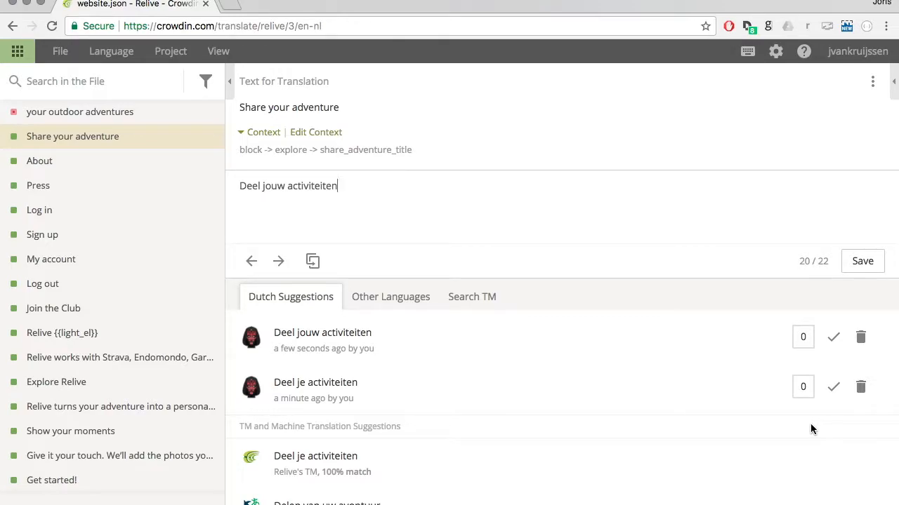
pyautogui.click(841, 392)
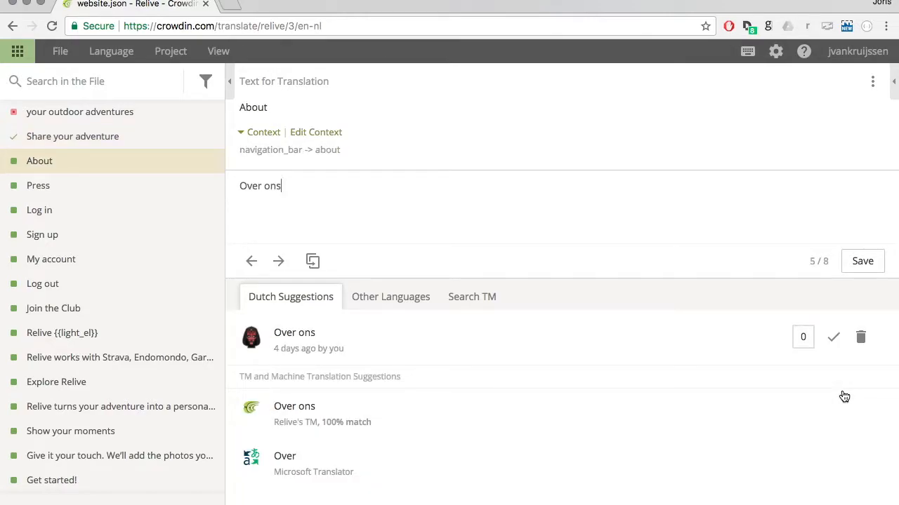
pyautogui.click(167, 143)
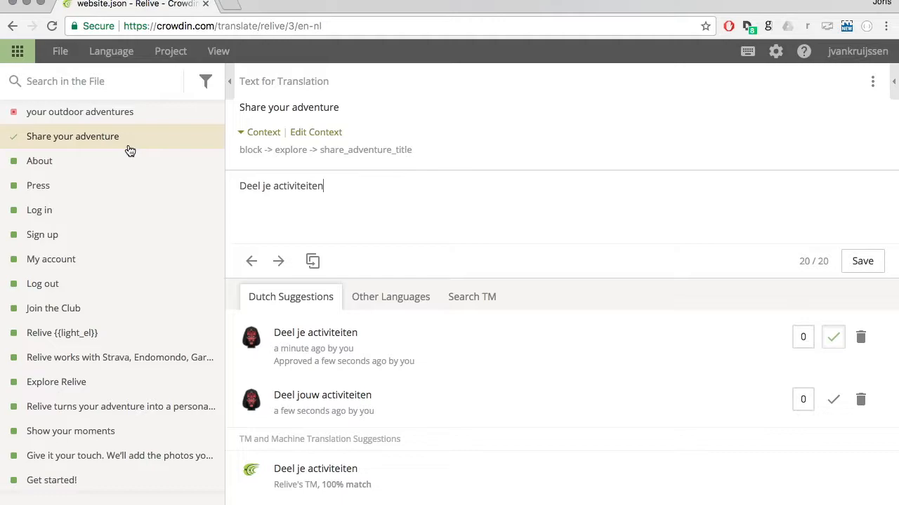
# Clear the translation of "Share your adventure", copy the source text into it, and undo these changes.
pyautogui.tripleClick(299, 183)
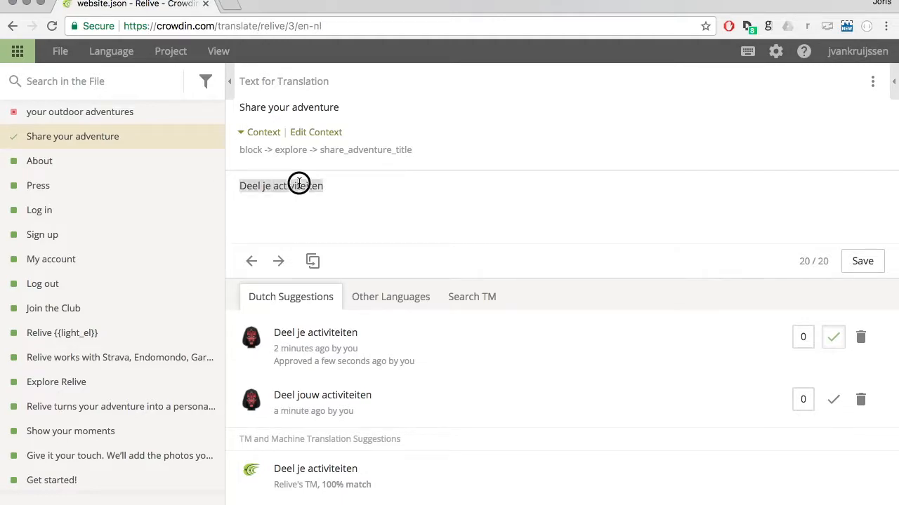
pyautogui.press('BackSpace')
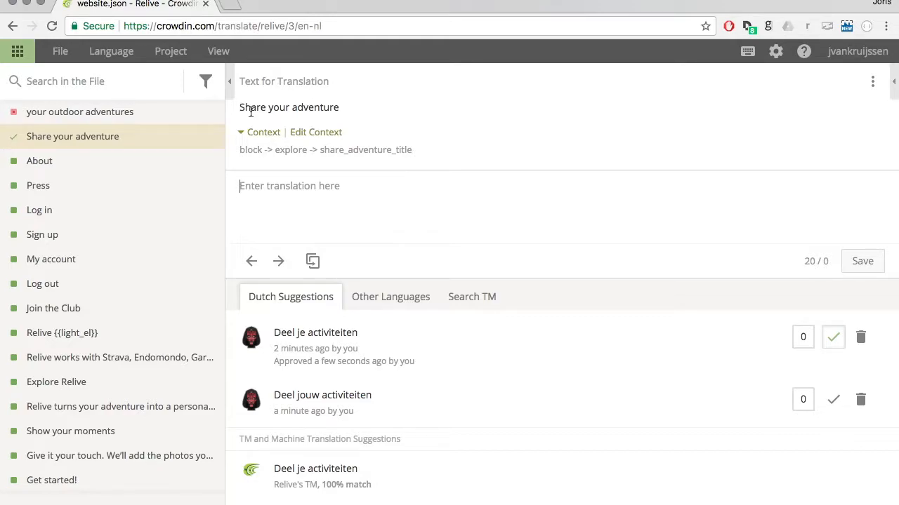
pyautogui.click(313, 261)
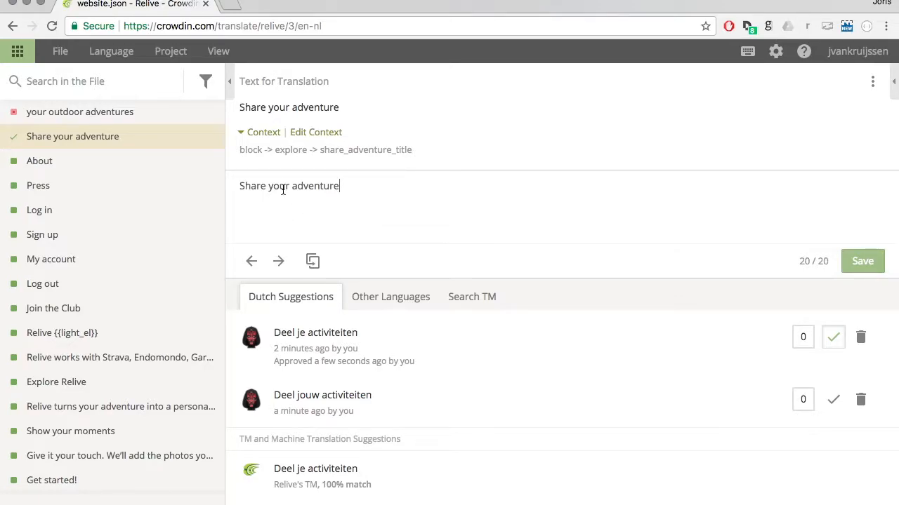
pyautogui.hotkey('ctrl', 'a')
pyautogui.press('BackSpace')
pyautogui.hotkey('ctrl', 'z')
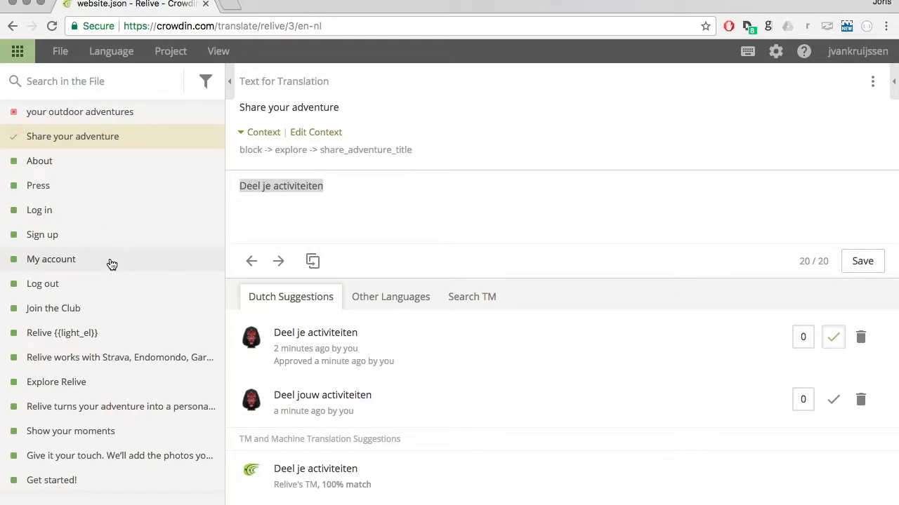
# Browse the strings of website.json across the list's pages to examine their translation and approval status.
pyautogui.scroll(-5, 110, 264)
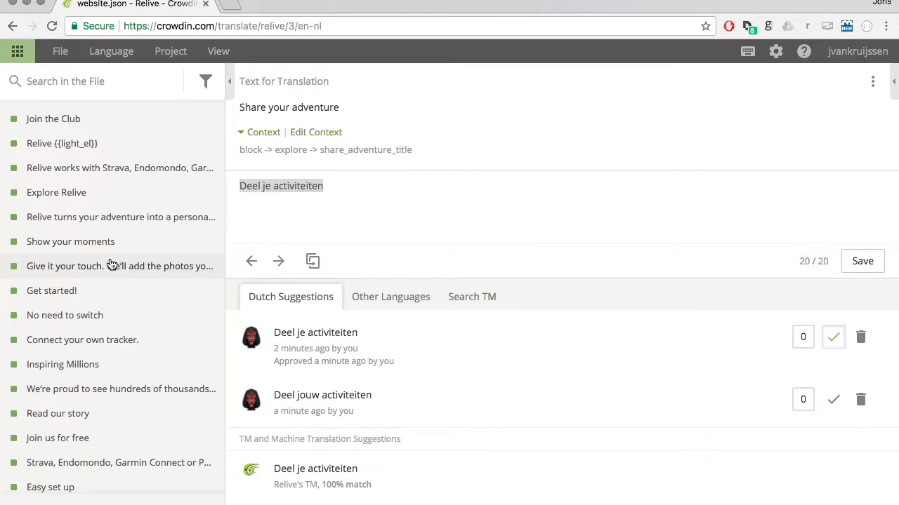
pyautogui.scroll(-15, 110, 264)
pyautogui.scroll(20, 110, 256)
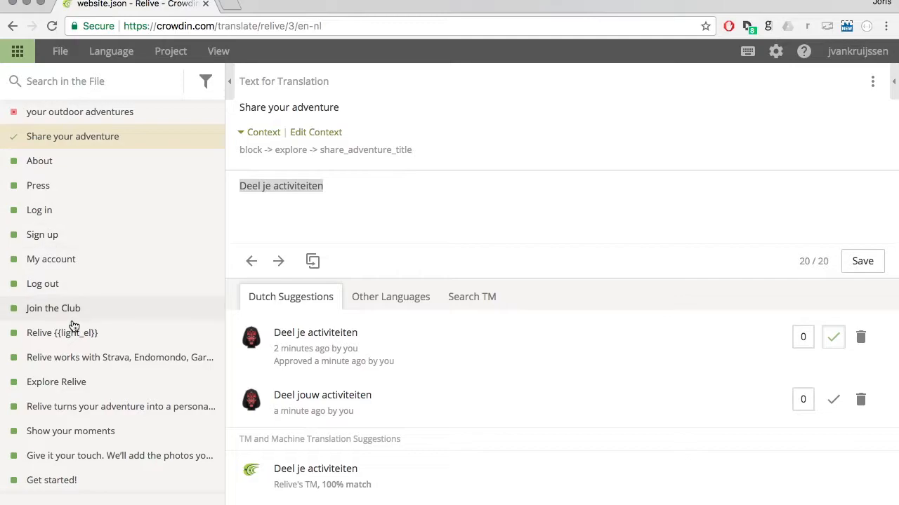
pyautogui.scroll(-7, 111, 382)
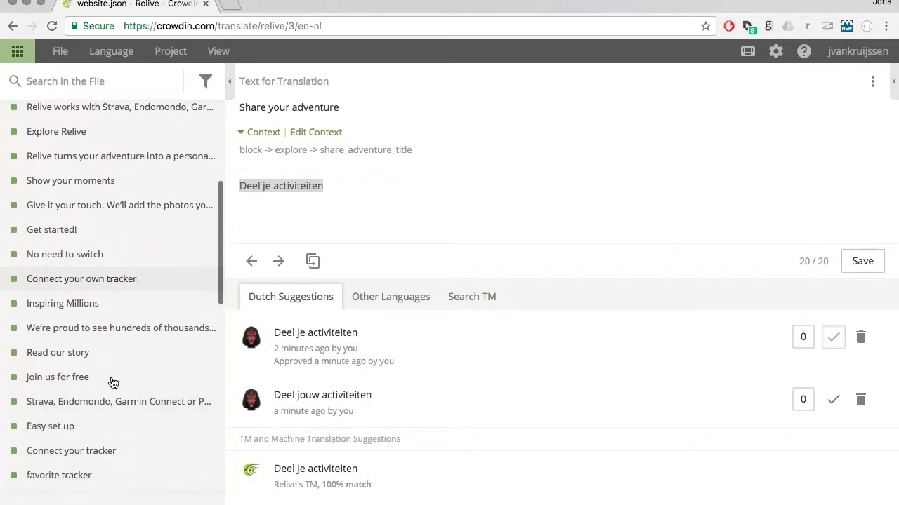
pyautogui.scroll(-3, 113, 382)
pyautogui.scroll(10, 113, 382)
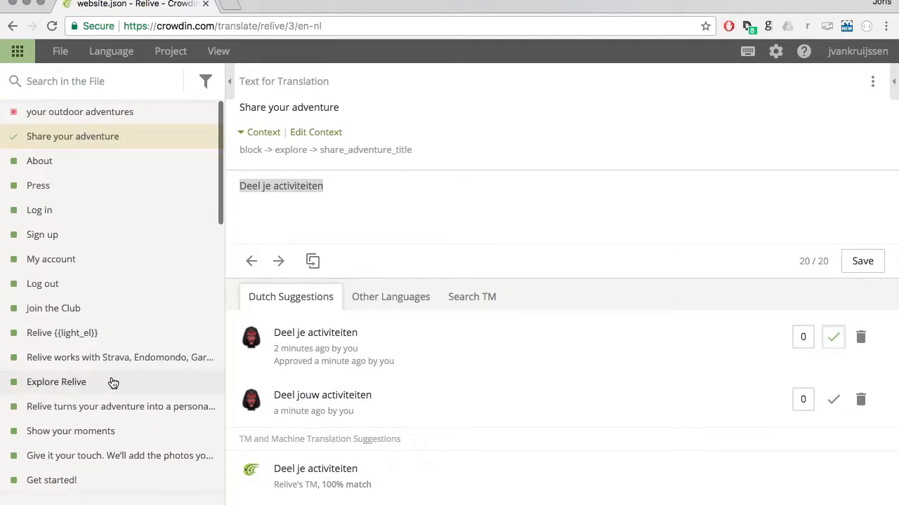
pyautogui.click(42, 172)
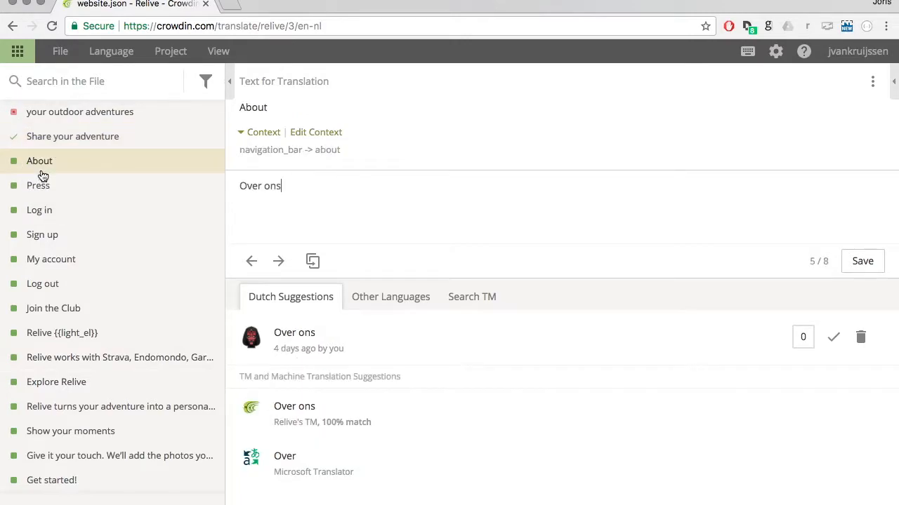
pyautogui.scroll(-4, 133, 405)
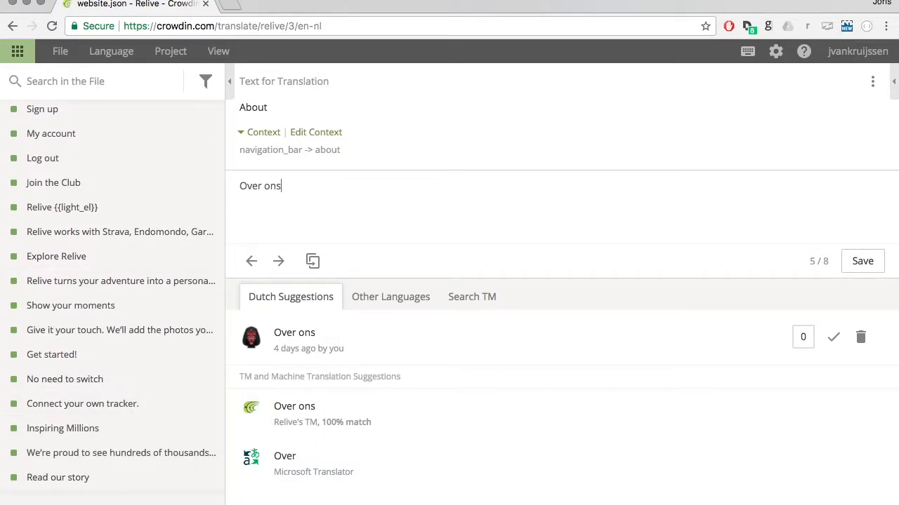
pyautogui.scroll(-6, 87, 443)
pyautogui.click(199, 502)
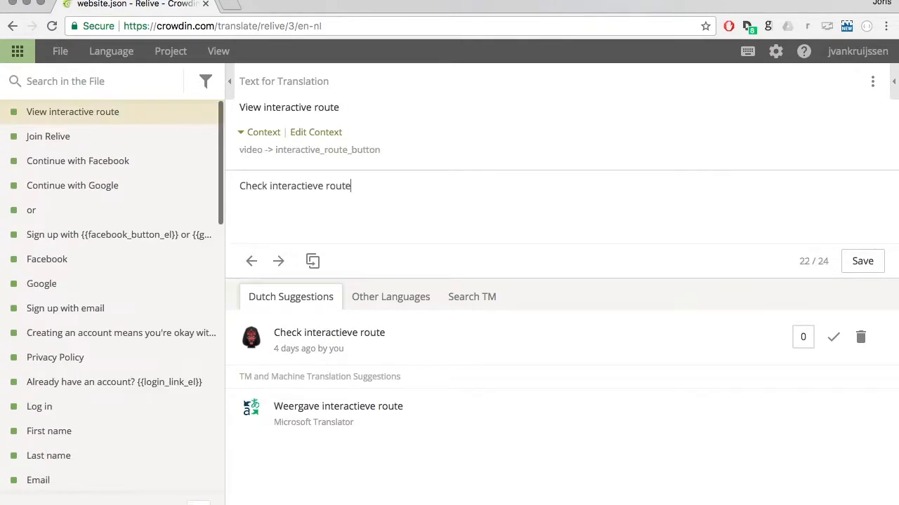
pyautogui.click(199, 502)
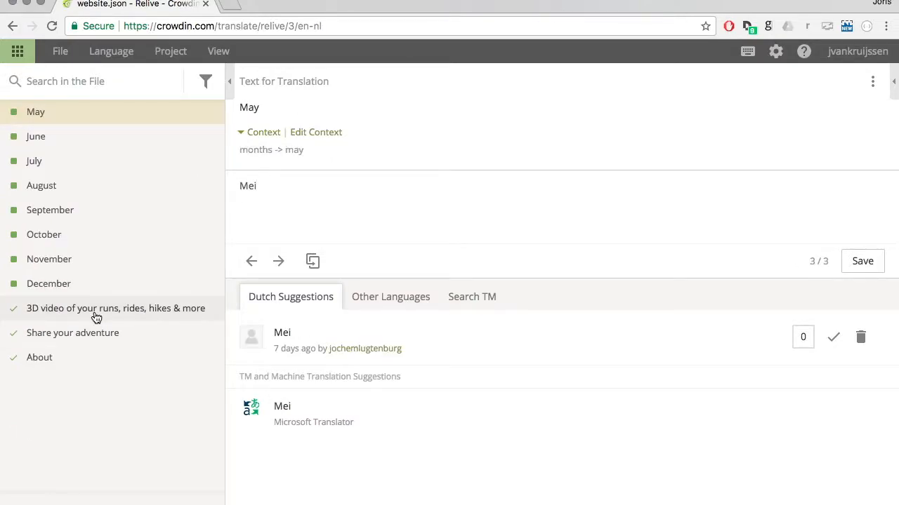
pyautogui.click(174, 502)
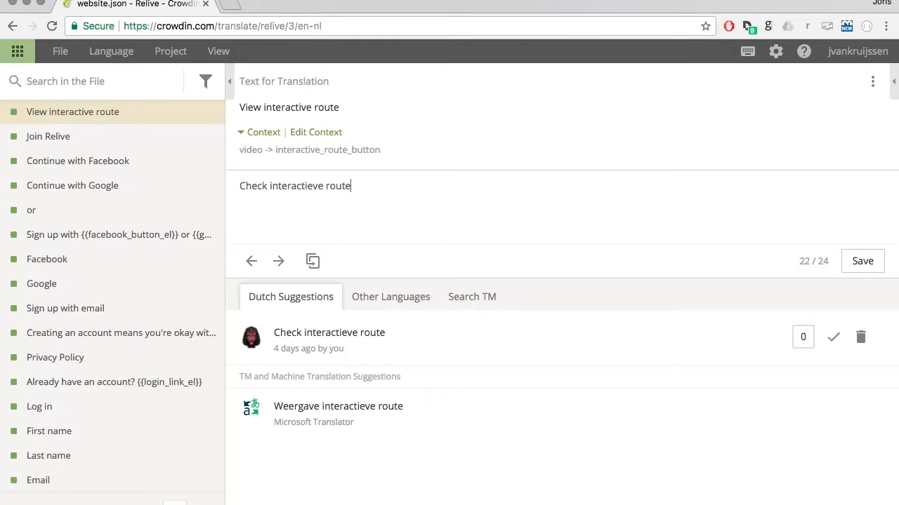
# Open the string "Ride by {{name}}" from the first page of the website.json string list.
pyautogui.click(175, 503)
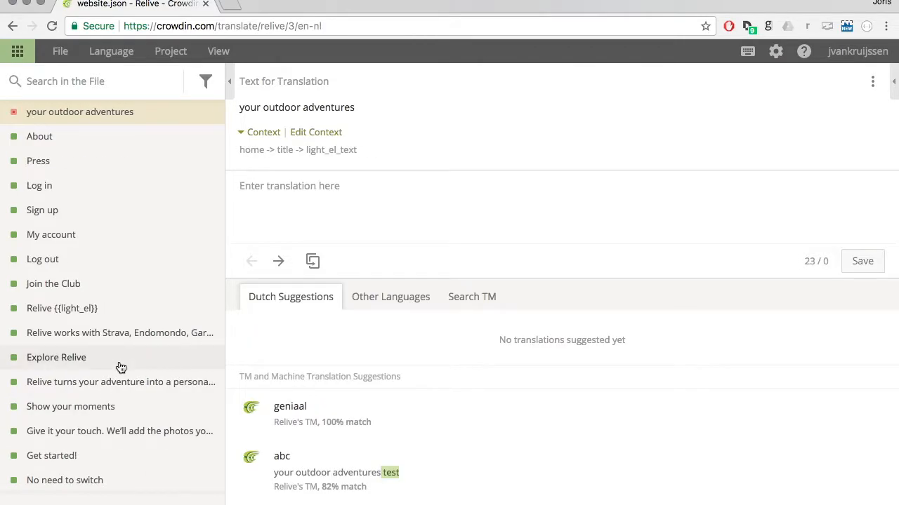
pyautogui.scroll(-5, 121, 367)
pyautogui.scroll(3, 121, 368)
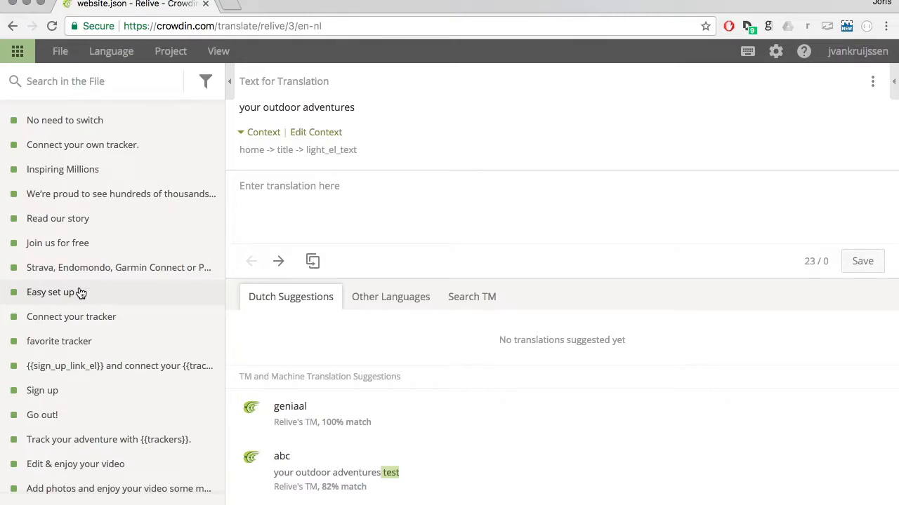
pyautogui.scroll(-2, 81, 293)
pyautogui.scroll(1, 81, 293)
pyautogui.scroll(-10, 81, 293)
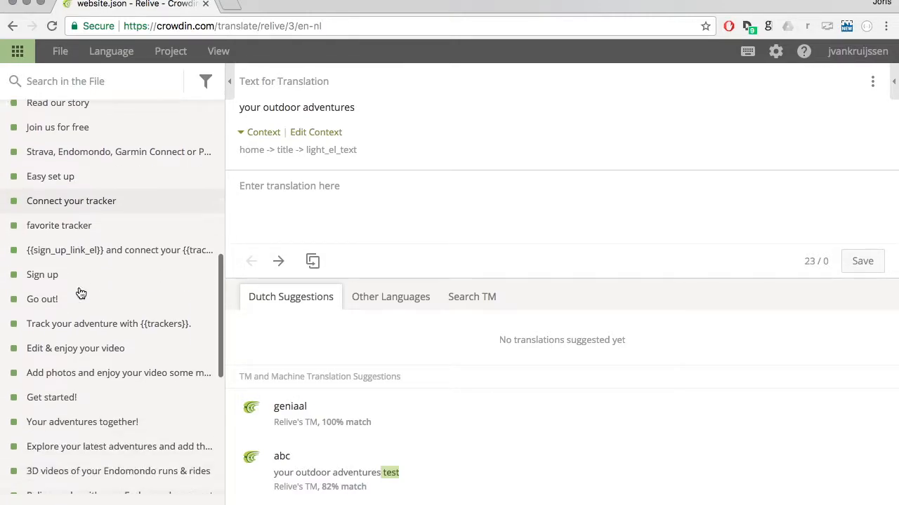
pyautogui.scroll(-2, 81, 293)
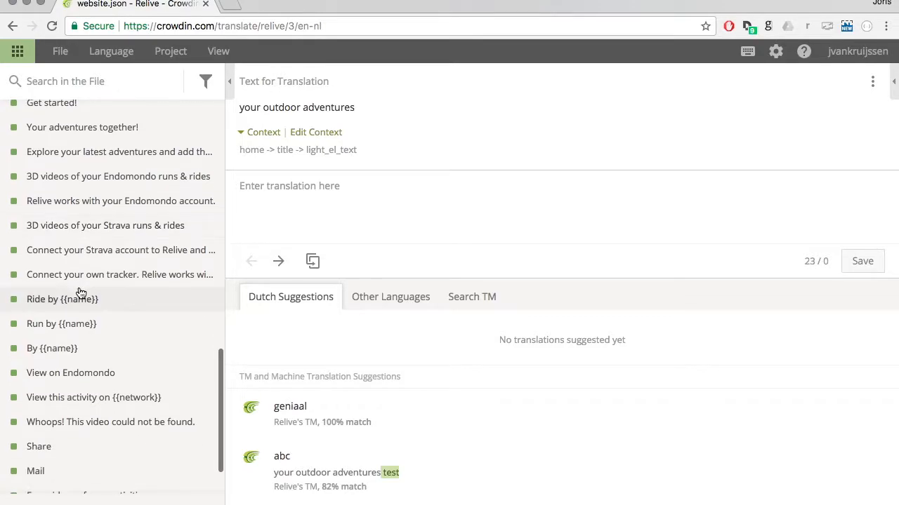
pyautogui.click(79, 301)
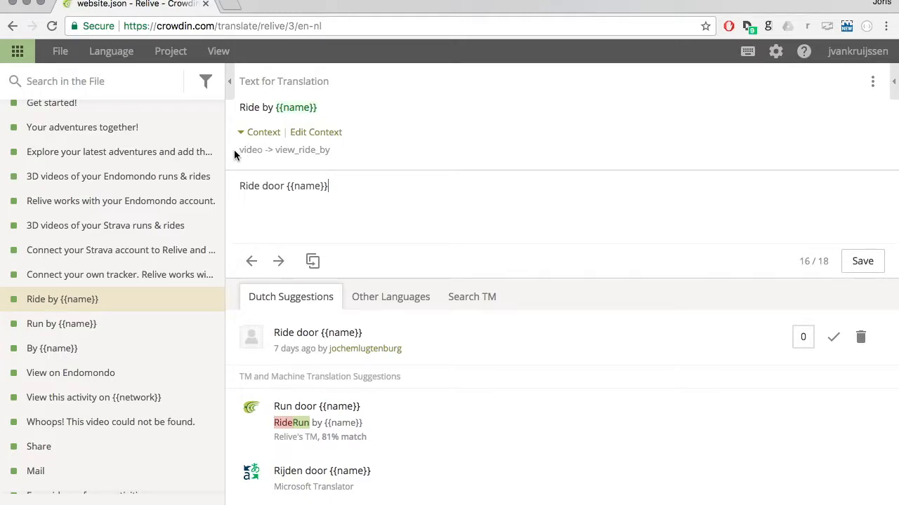
# Replace the Dutch translation of "Ride by {{name}}" with "Rit door" followed by a space.
pyautogui.moveTo(251, 151)
pyautogui.tripleClick(285, 186)
pyautogui.press('BackSpace')
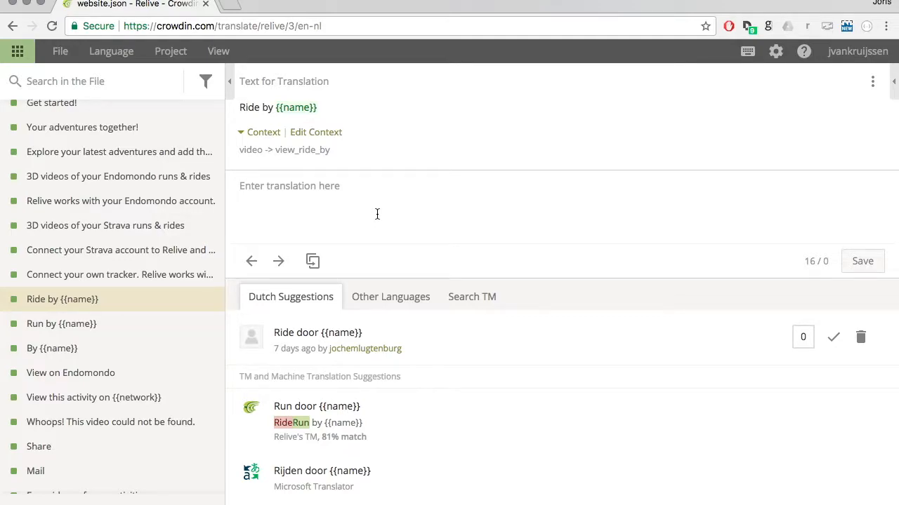
pyautogui.write('R')
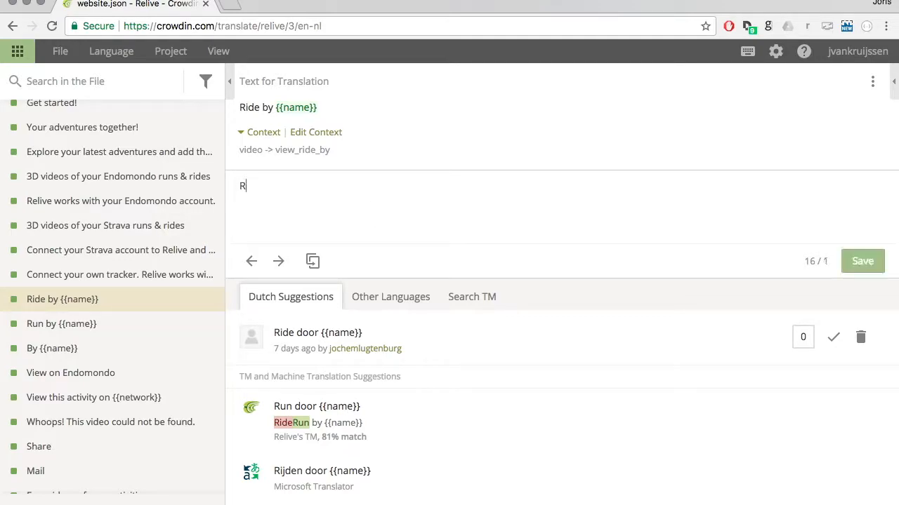
pyautogui.write('it door')
# Try to save "Rit door" without the {{name}} variable, skipping the trailing-space issue and cancelling at the missing-variable issue.
pyautogui.moveTo(307, 110)
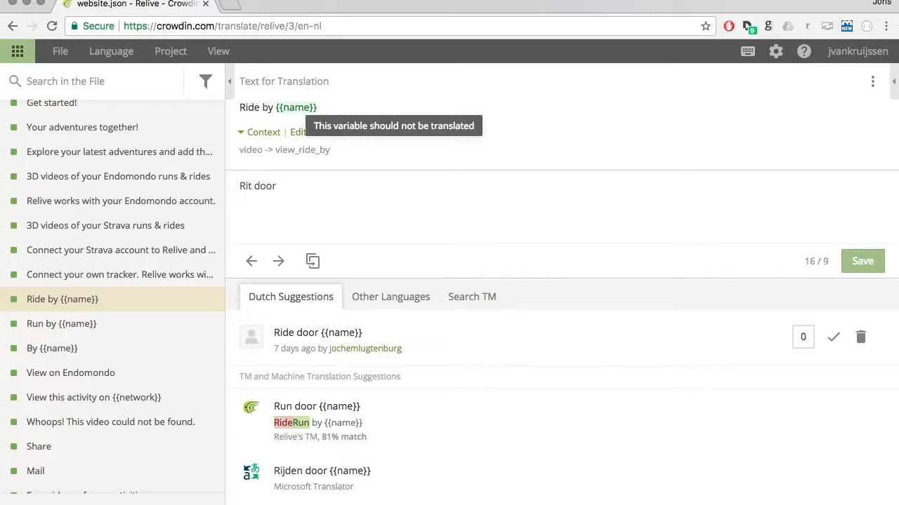
pyautogui.click(874, 274)
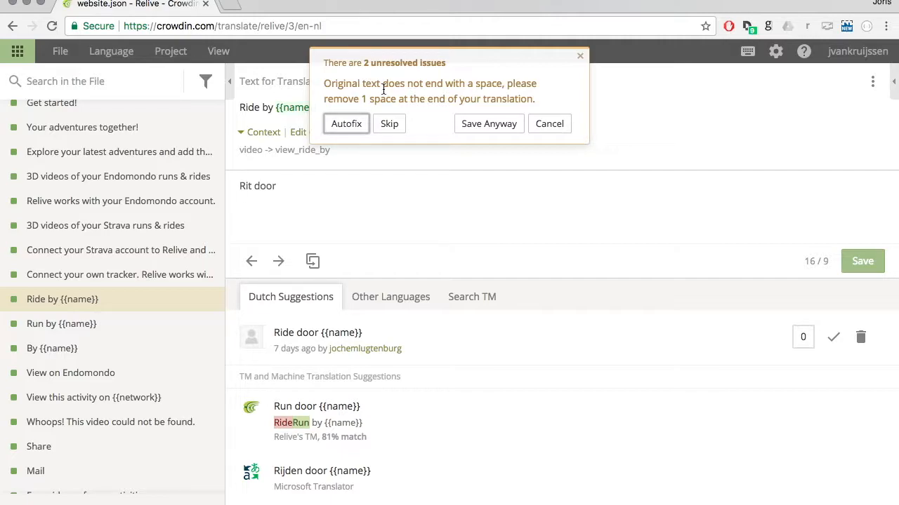
pyautogui.click(325, 82)
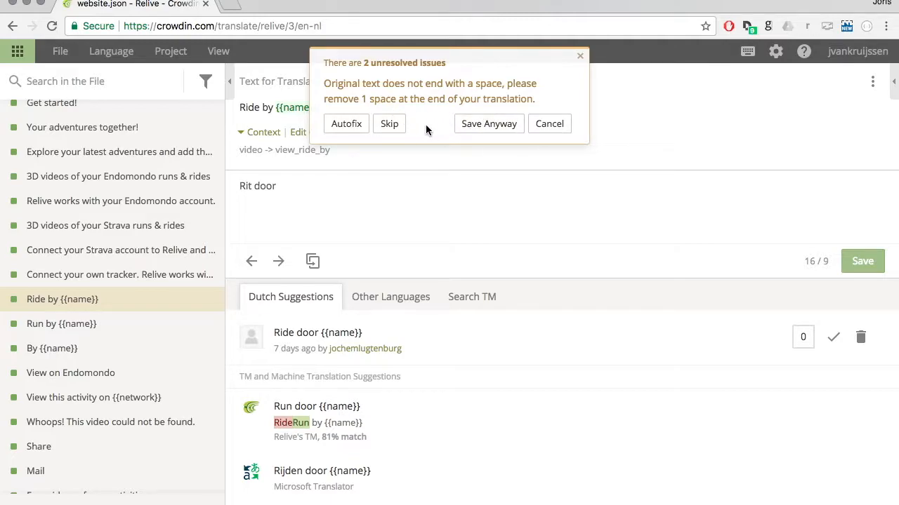
pyautogui.click(390, 124)
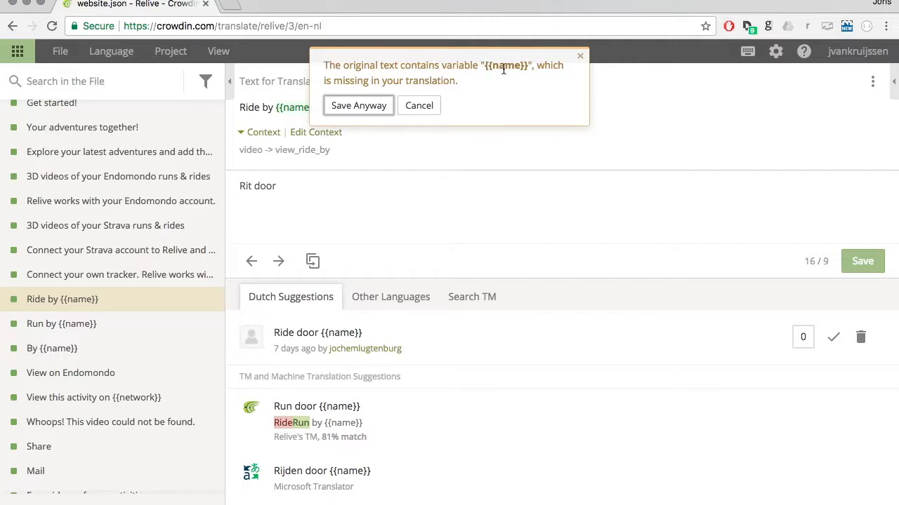
pyautogui.click(431, 106)
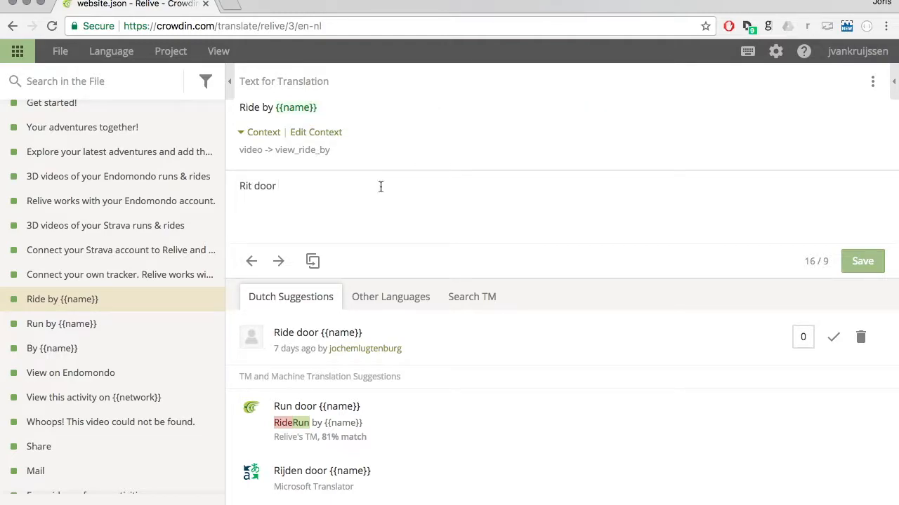
# Insert the {{name}} variable from the source text and save the translation "Rit door {{name}}".
pyautogui.click(303, 109)
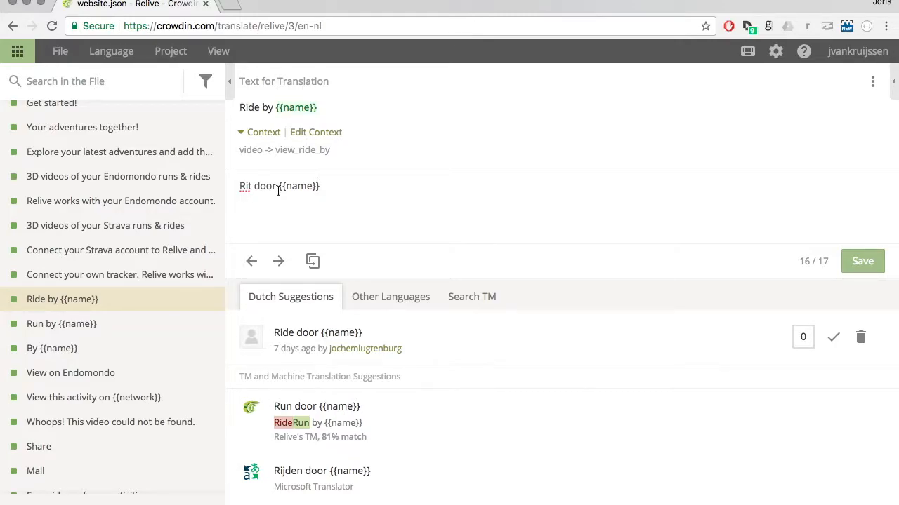
pyautogui.click(869, 266)
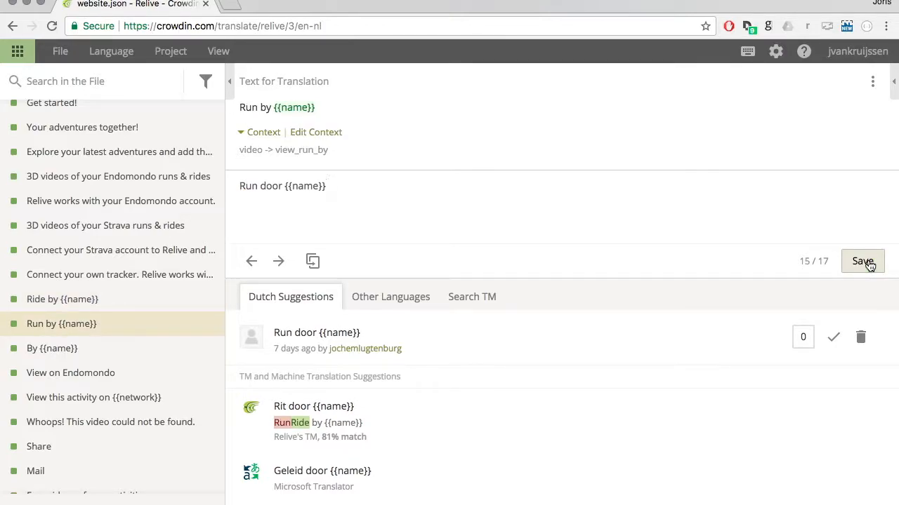
# Try to save the existing translation "Run door {{name}}" again for "Run by {{name}}" and cancel the duplicate save.
pyautogui.click(869, 264)
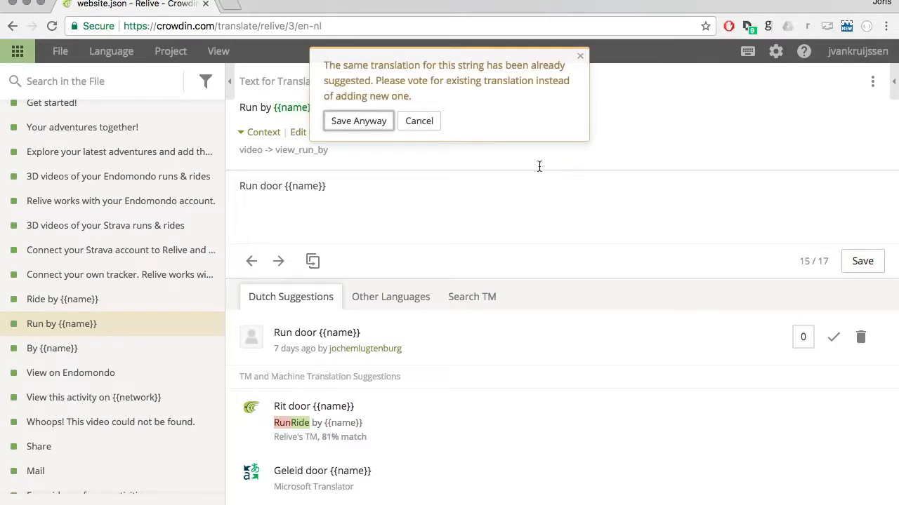
pyautogui.click(434, 120)
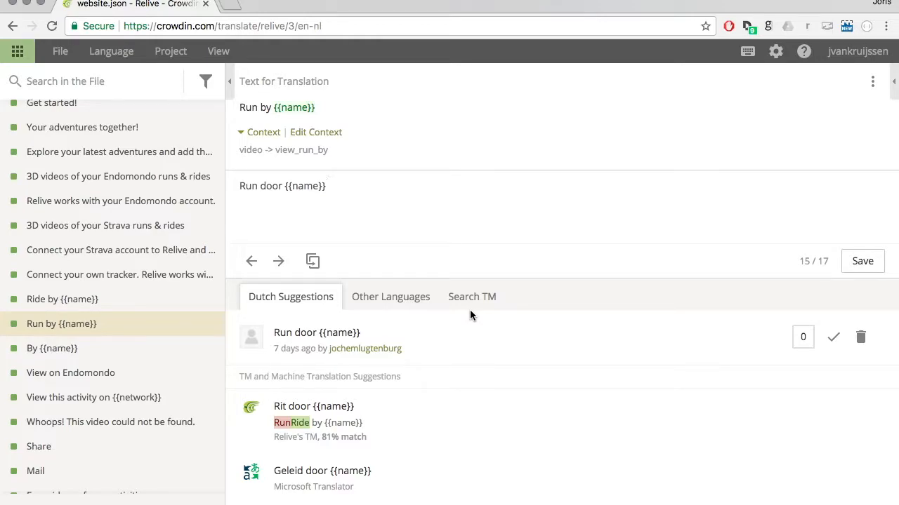
pyautogui.scroll(10, 152, 329)
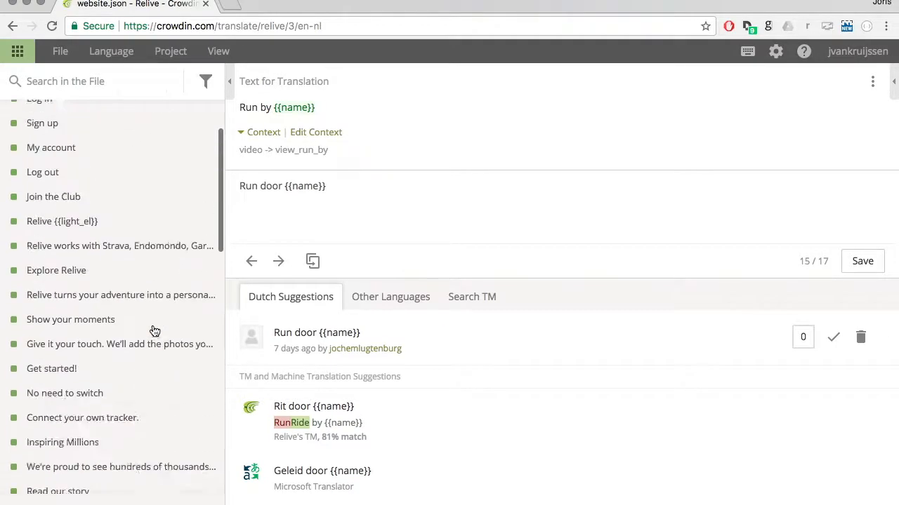
pyautogui.scroll(-15, 148, 326)
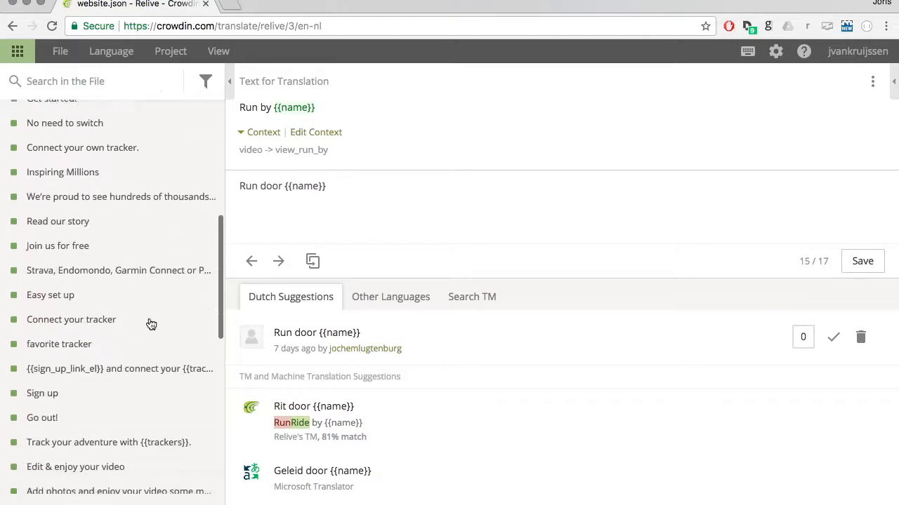
pyautogui.scroll(-2, 151, 324)
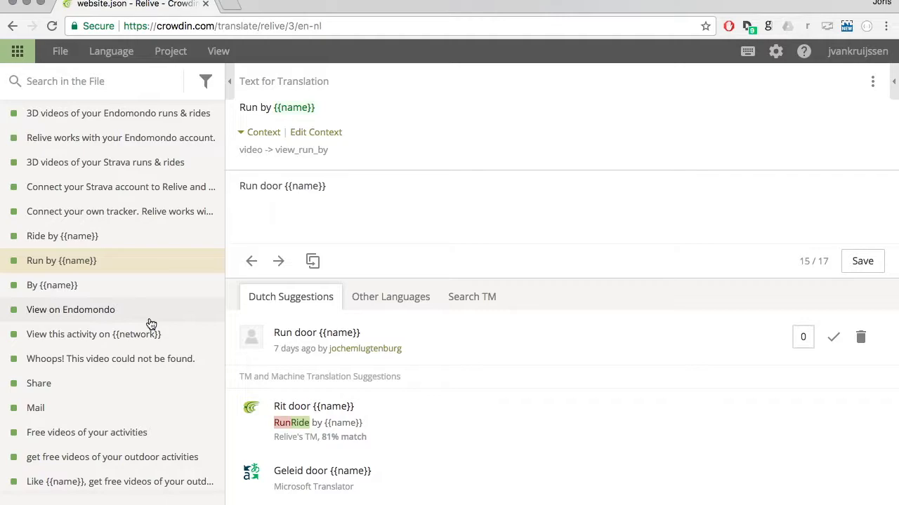
pyautogui.click(226, 7)
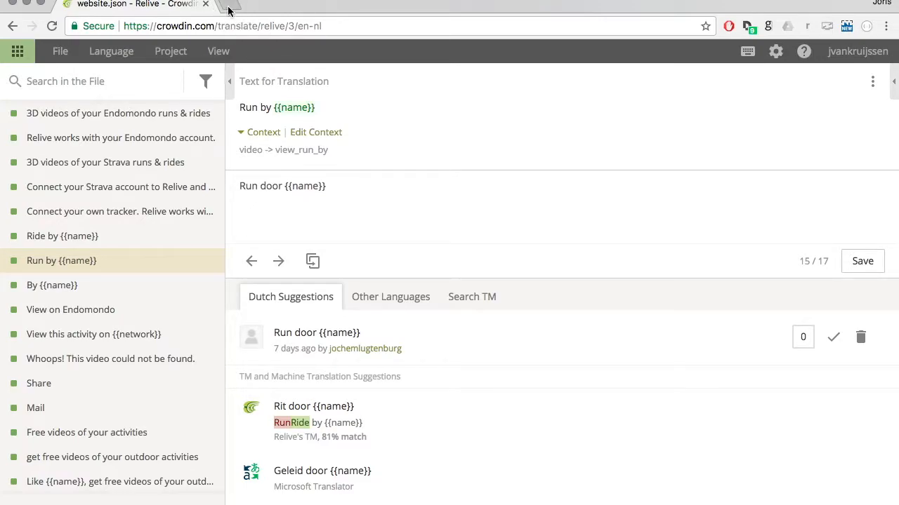
pyautogui.write('www.relive.cc/')
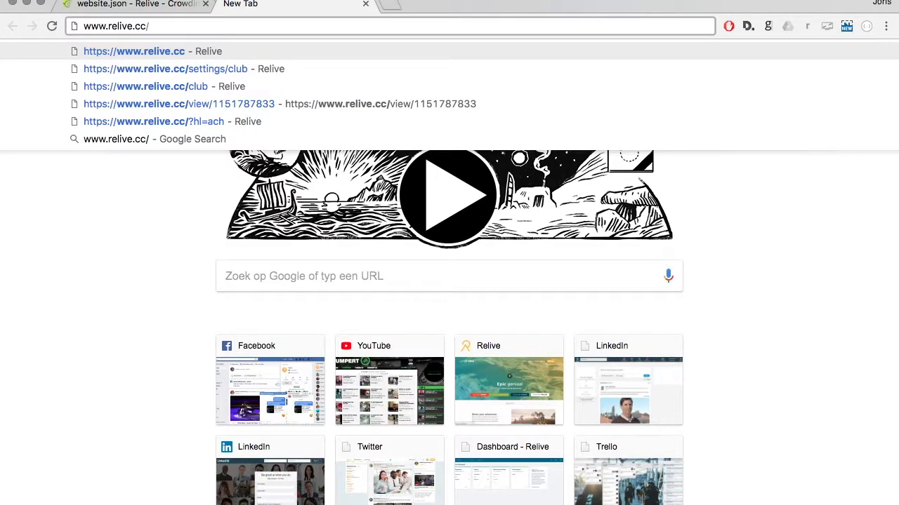
pyautogui.press('Down')
pyautogui.press('Down')
pyautogui.press('Down')
pyautogui.press('Down')
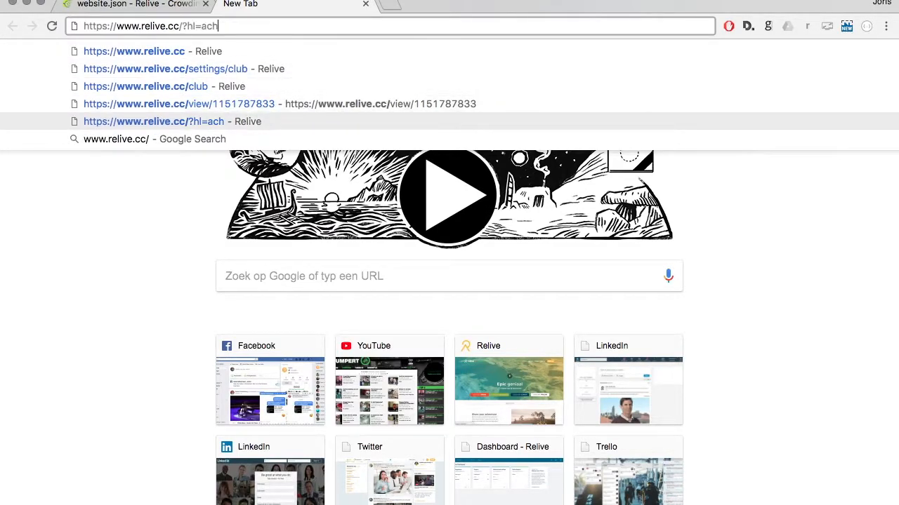
pyautogui.press('Return')
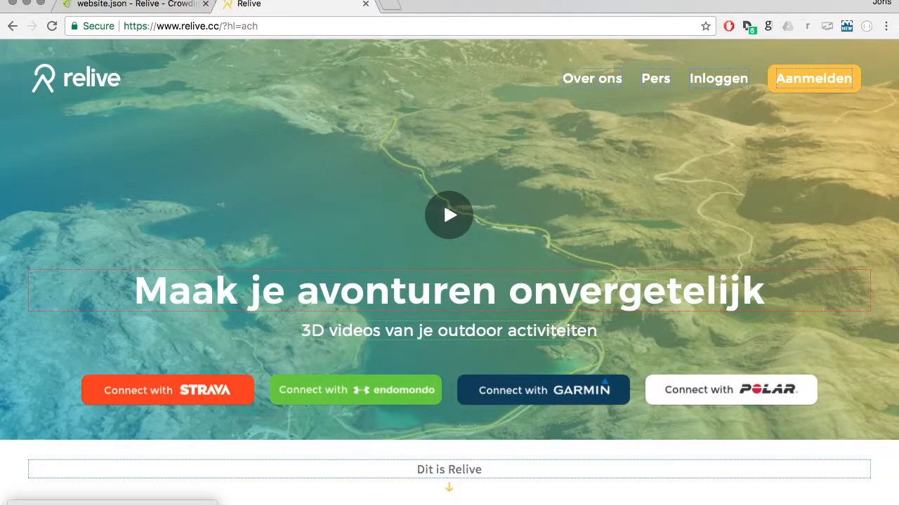
# Highlight the ?hl=ach parameter in the address and examine the outlined translatable texts on the Relive homepage.
pyautogui.click(179, 25)
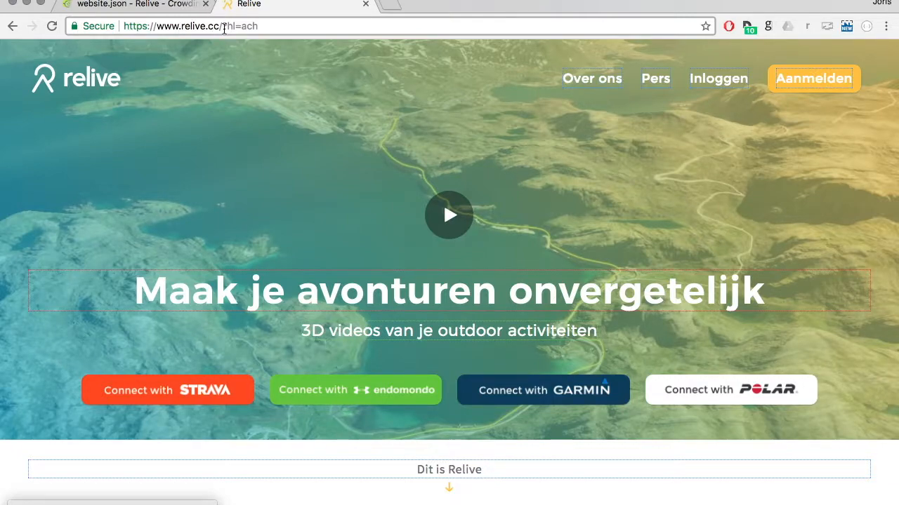
pyautogui.moveTo(224, 28); pyautogui.dragTo(261, 26)
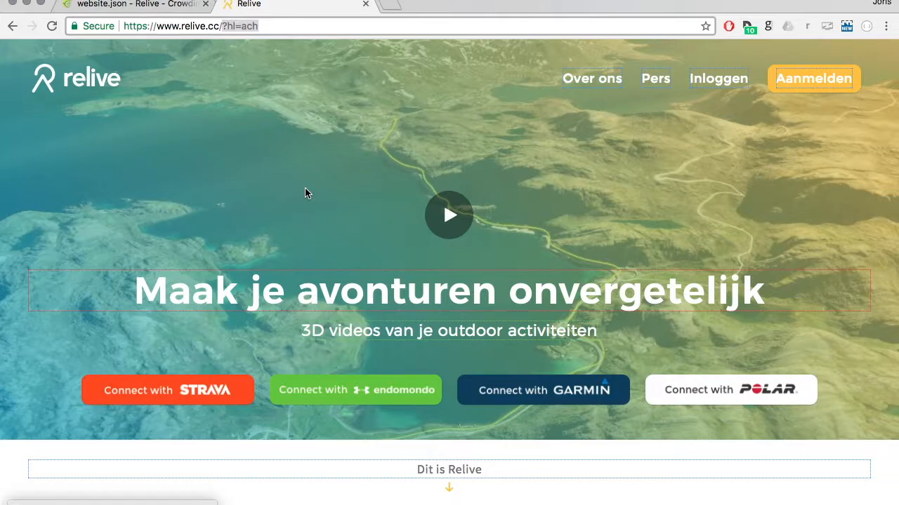
pyautogui.scroll(-2, 305, 188)
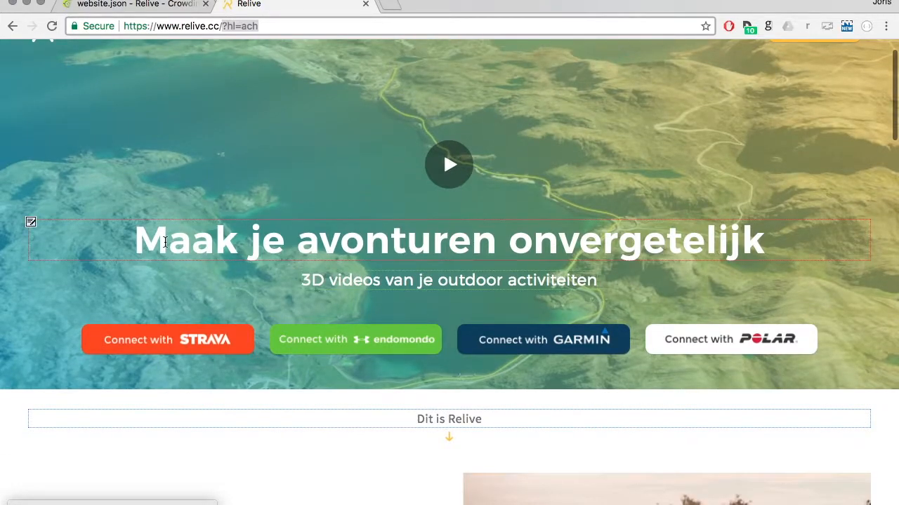
pyautogui.scroll(-6, 257, 316)
pyautogui.scroll(8, 256, 318)
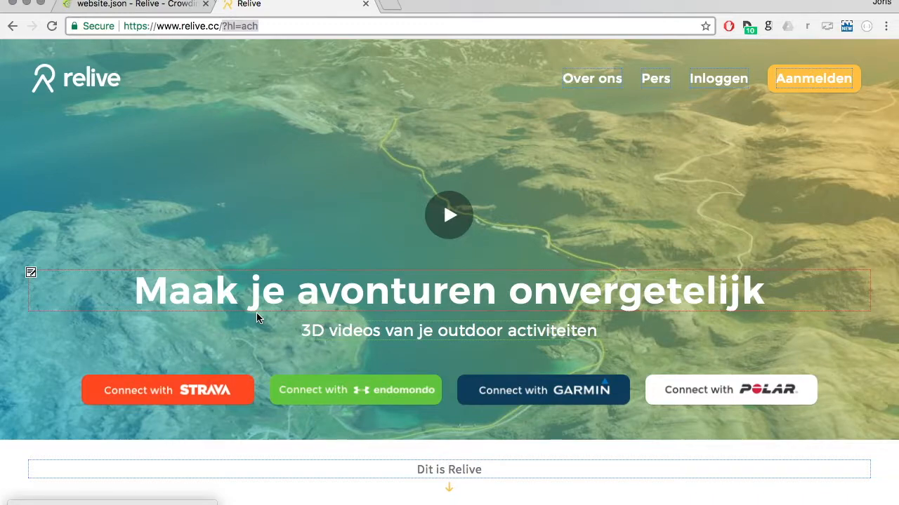
pyautogui.scroll(-5, 257, 318)
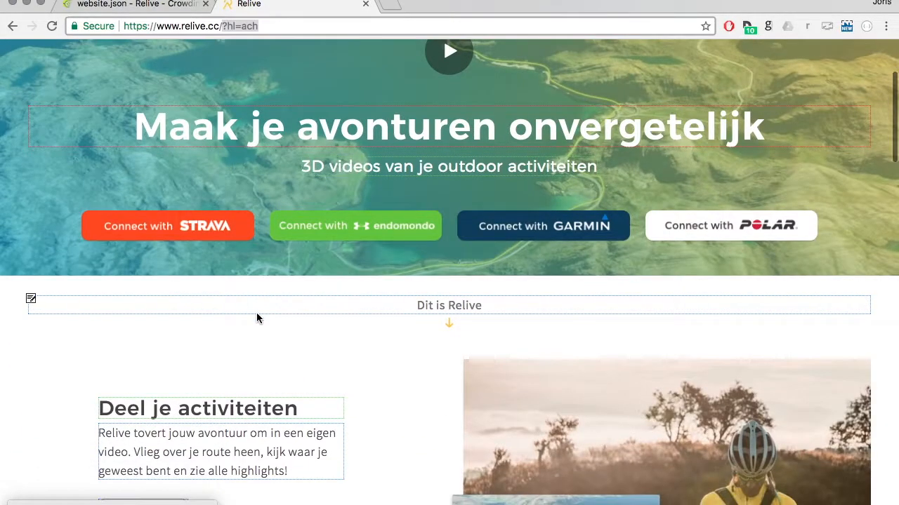
pyautogui.scroll(-4, 256, 318)
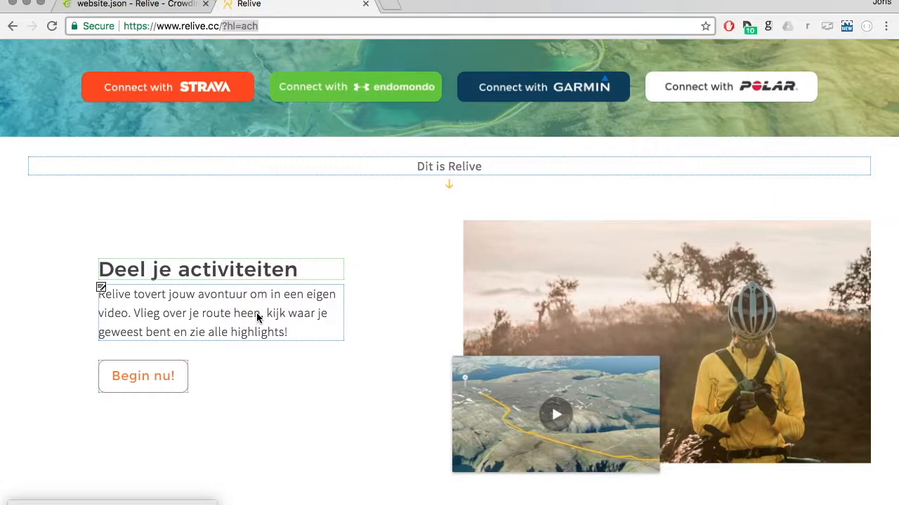
pyautogui.scroll(-1, 256, 318)
pyautogui.scroll(7, 256, 318)
pyautogui.scroll(-2, 256, 318)
pyautogui.scroll(-8, 257, 318)
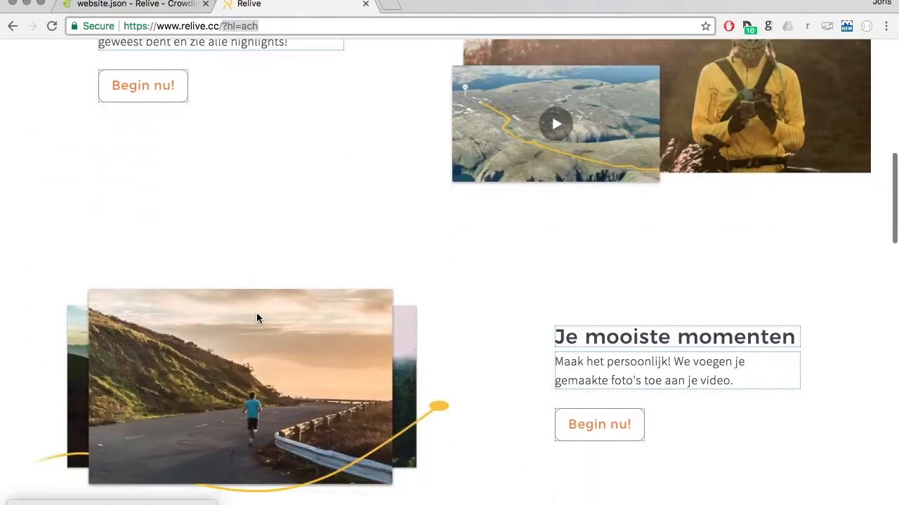
pyautogui.scroll(3, 256, 318)
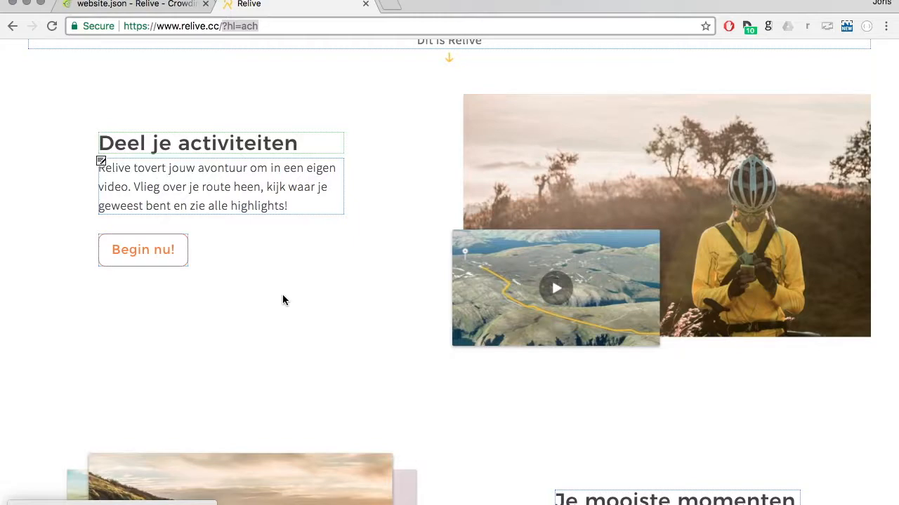
pyautogui.scroll(2, 282, 295)
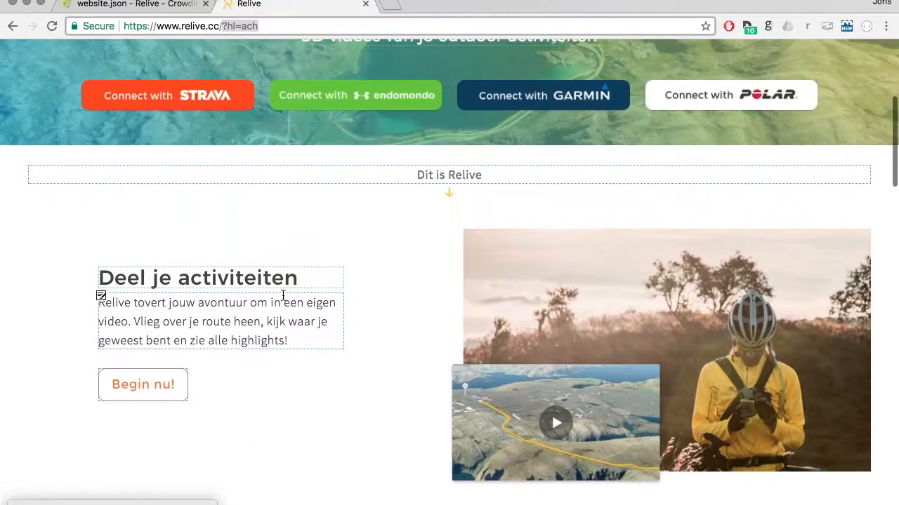
# Open the in-context translation editor for the heading "Deel je activiteiten", move it clear of the heading, and select the word "activiteiten".
pyautogui.click(102, 271)
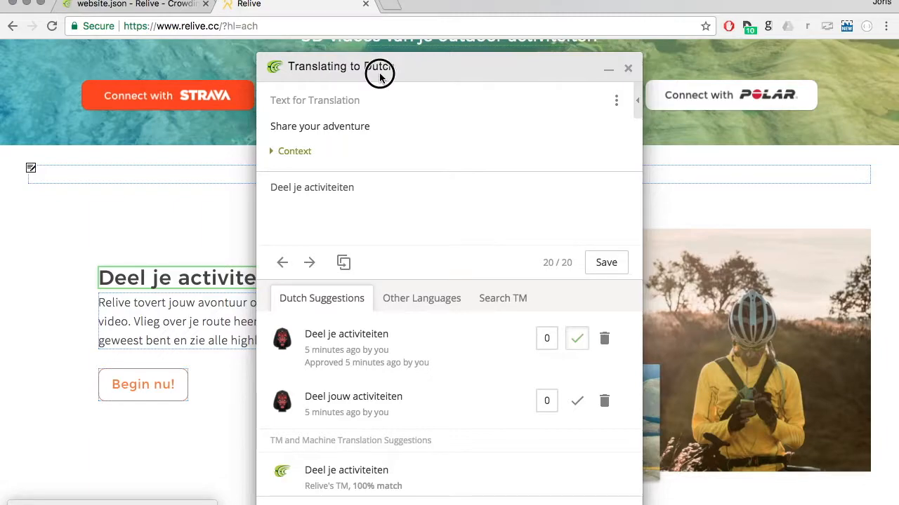
pyautogui.moveTo(381, 70); pyautogui.dragTo(489, 64)
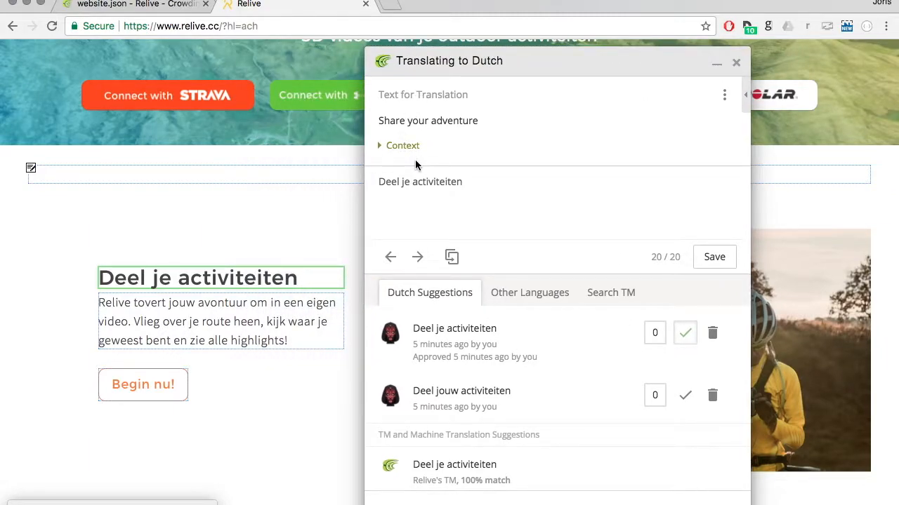
pyautogui.doubleClick(450, 182)
# Switch to the website.json editor in Crowdin and back to the Relive page to compare it with the in-context editor.
pyautogui.click(176, 6)
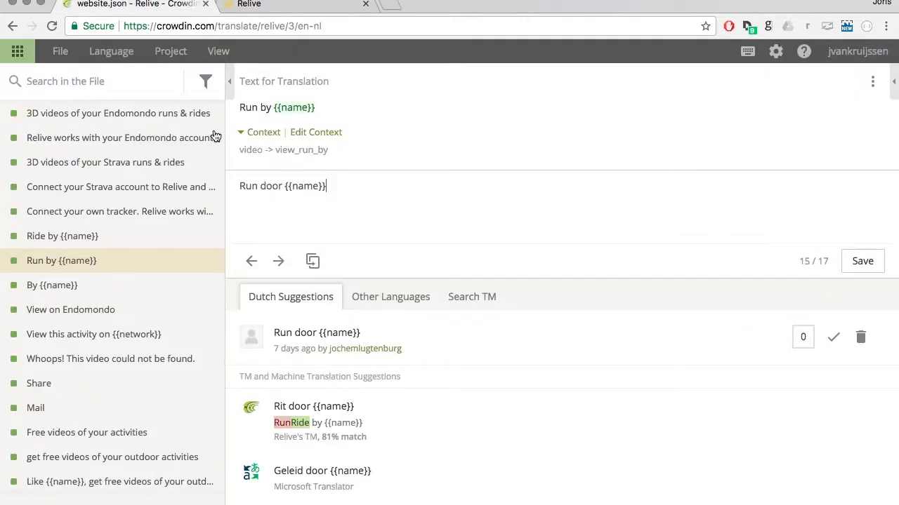
pyautogui.click(318, 4)
pyautogui.click(447, 179)
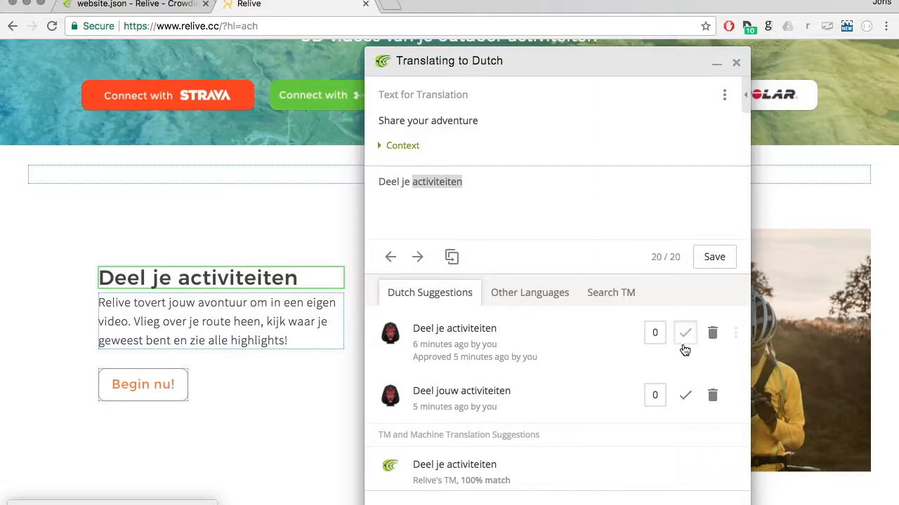
# Close the in-context editor for "Deel je activiteiten", open the one for the heading "Je mooiste momenten", and move it clear of the heading.
pyautogui.click(270, 402)
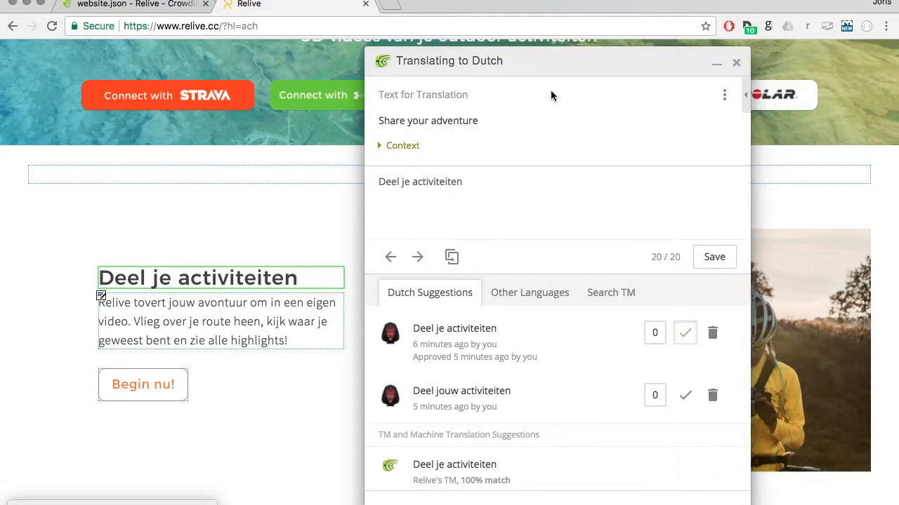
pyautogui.click(736, 62)
pyautogui.scroll(-3, 464, 365)
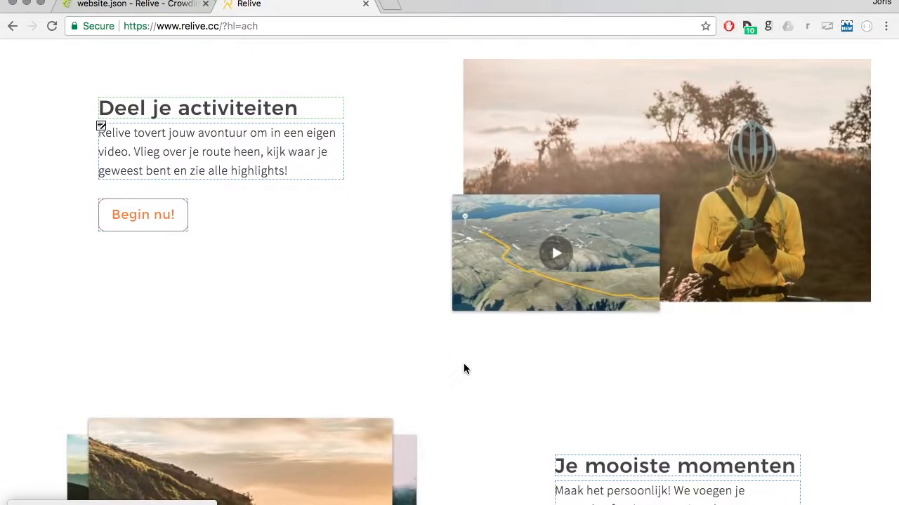
pyautogui.scroll(-5, 464, 365)
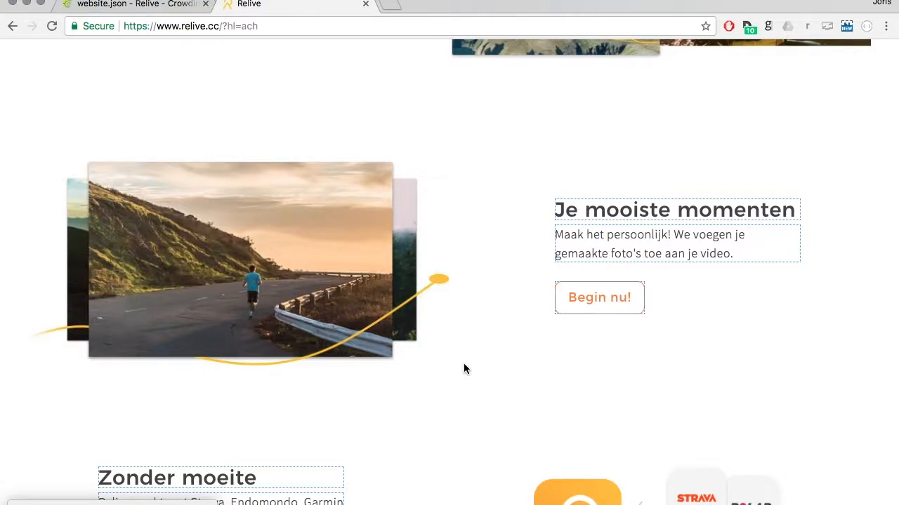
pyautogui.click(555, 202)
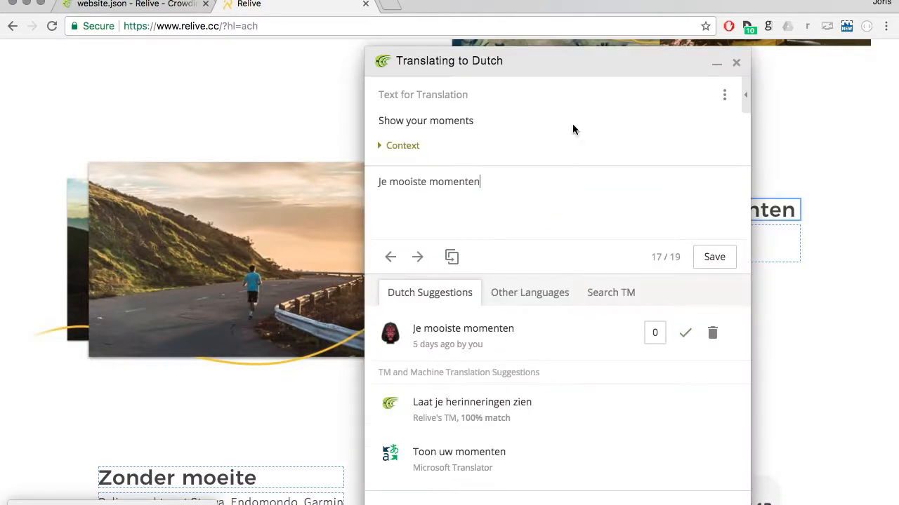
pyautogui.moveTo(595, 69); pyautogui.dragTo(322, 58)
# Try replacing the translation "Je mooiste momenten" with "Testing testing" to preview it on the page, and close the editor without saving.
pyautogui.tripleClick(195, 173)
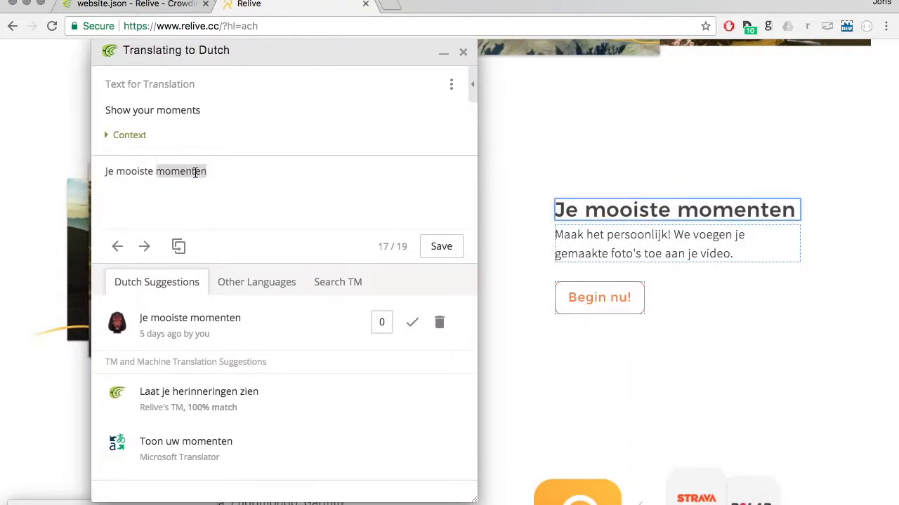
pyautogui.write('Testing tes')
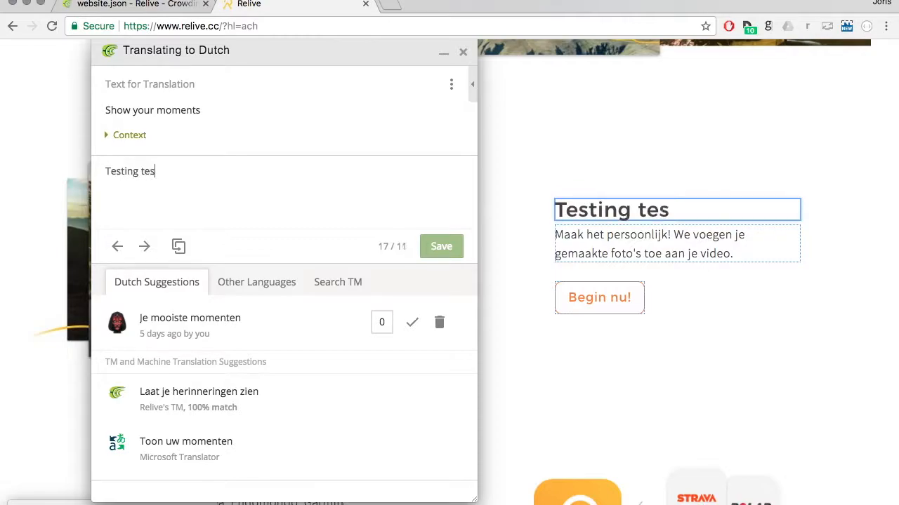
pyautogui.write('ting')
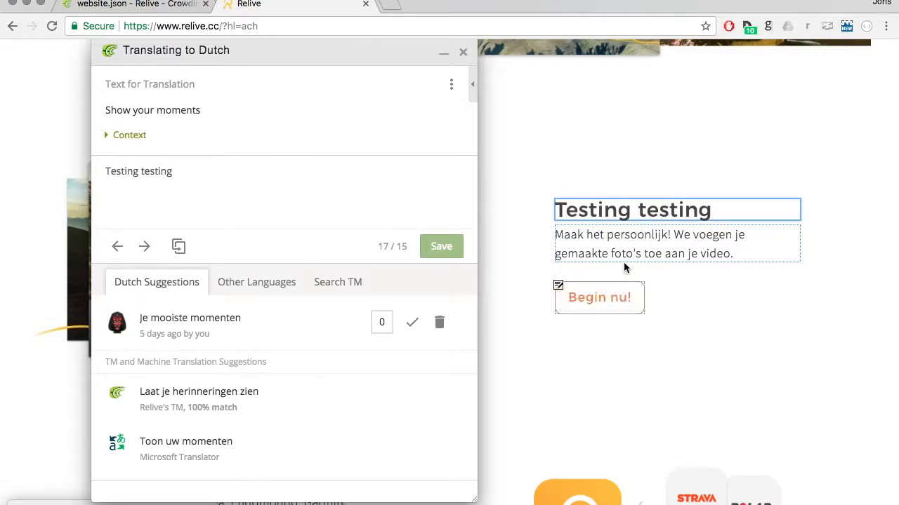
pyautogui.doubleClick(163, 169)
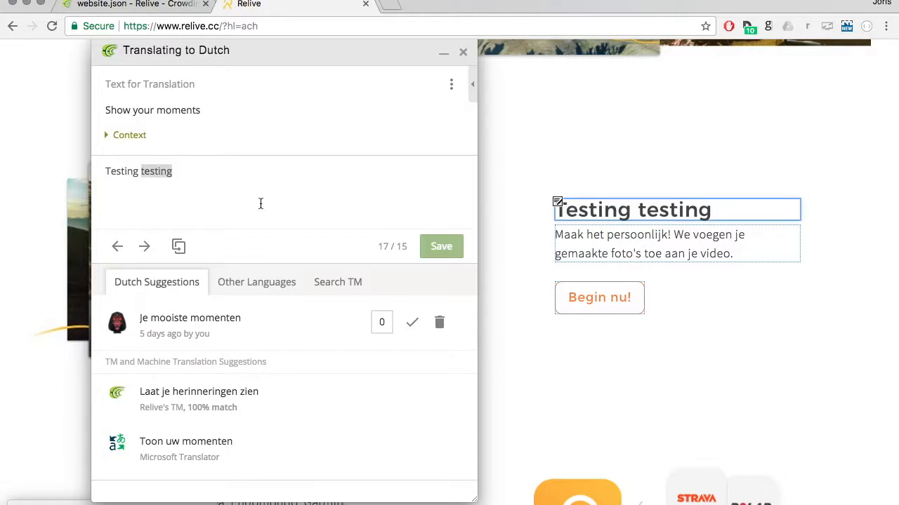
pyautogui.click(463, 52)
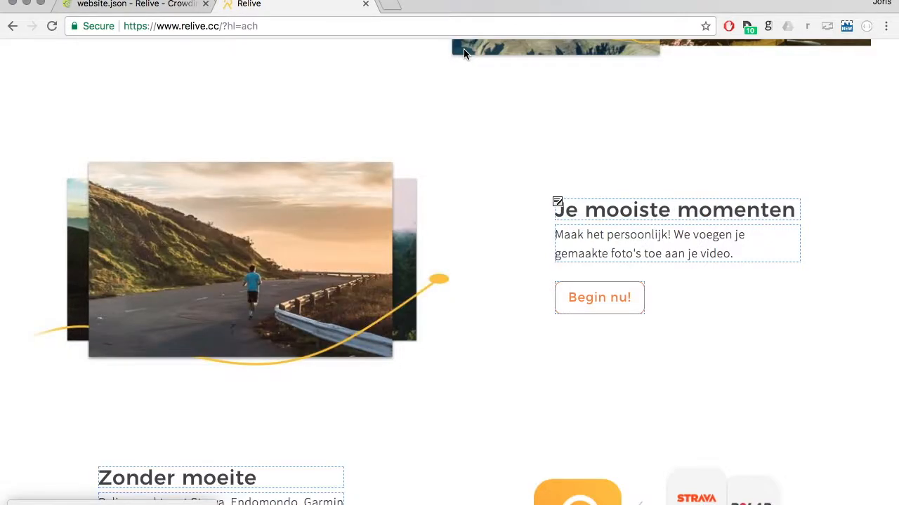
# Examine the outlined Dutch texts on the Relive homepage from "Deel je activiteiten" to "Zonder moeite".
pyautogui.scroll(15, 422, 227)
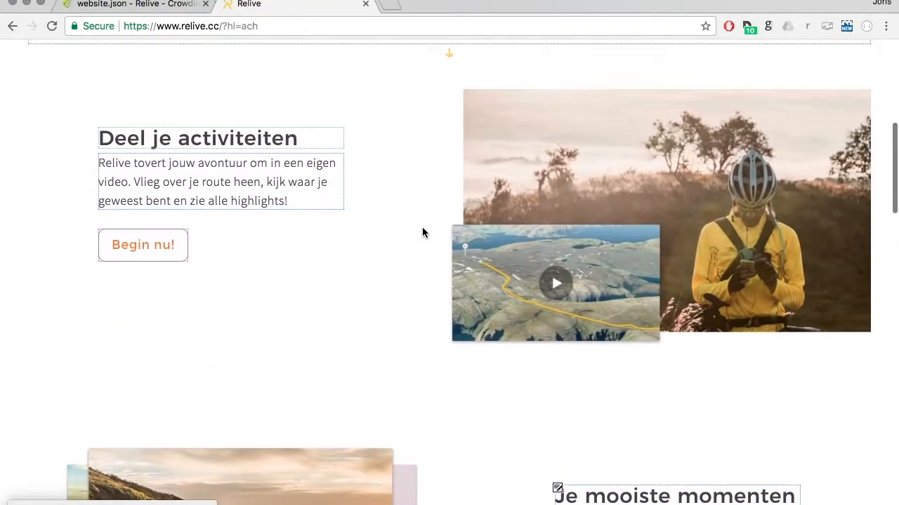
pyautogui.scroll(-10, 422, 227)
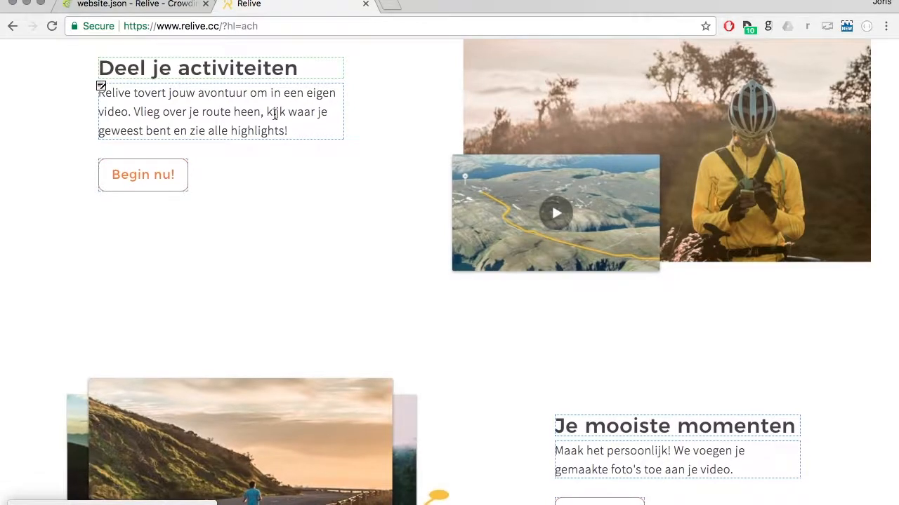
pyautogui.scroll(-5, 276, 115)
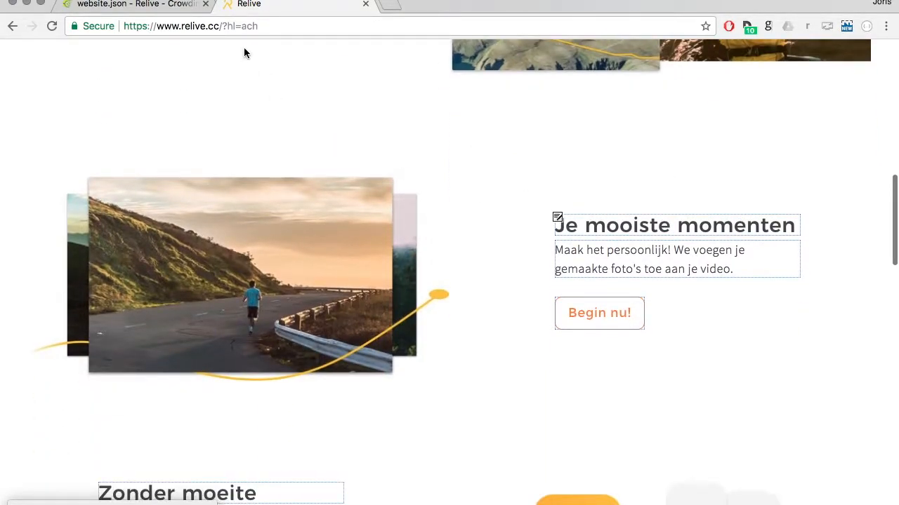
pyautogui.scroll(-3, 332, 321)
pyautogui.scroll(-3, 332, 321)
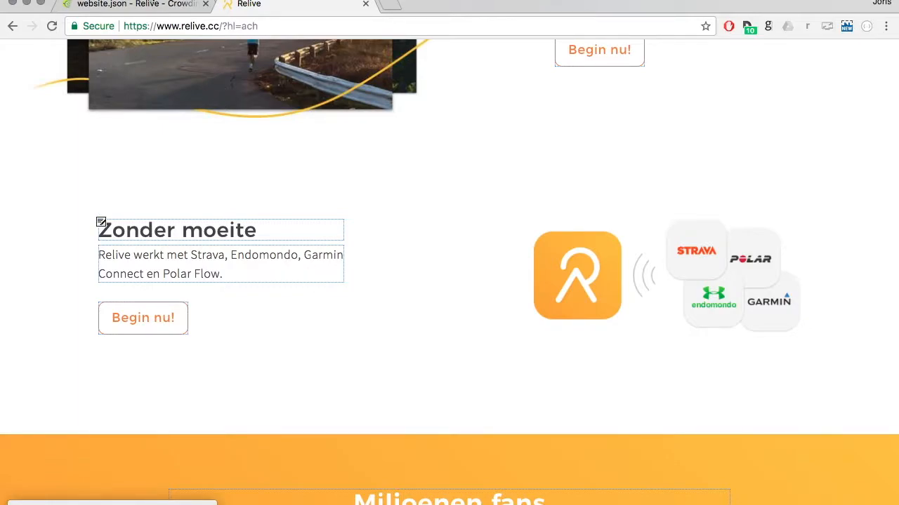
# Switch to the website.json editor in Crowdin, look through its string list and second page, and return to the first page.
pyautogui.click(160, 7)
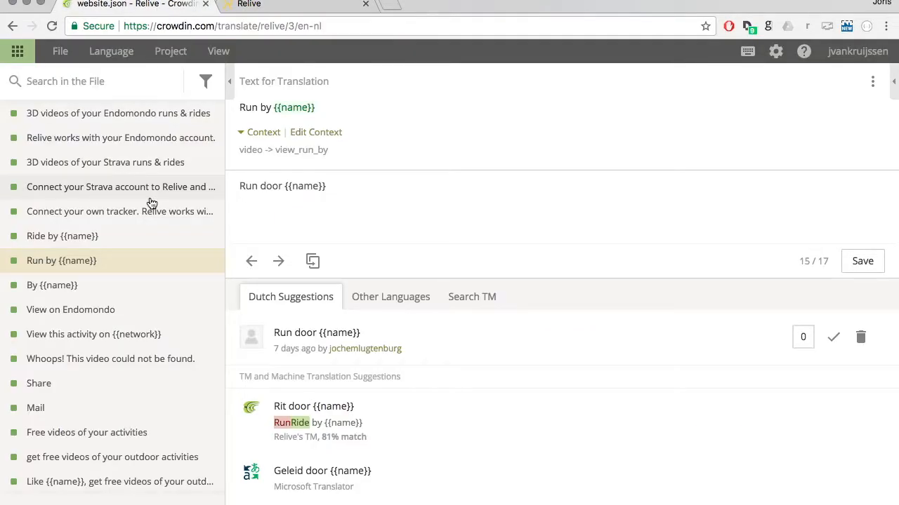
pyautogui.scroll(15, 152, 204)
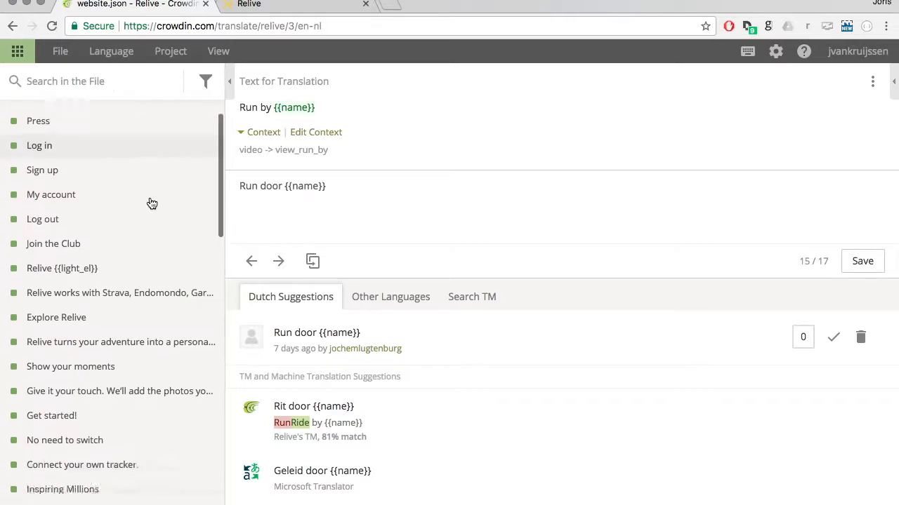
pyautogui.scroll(-10, 152, 203)
pyautogui.scroll(3, 149, 323)
pyautogui.scroll(-3, 148, 421)
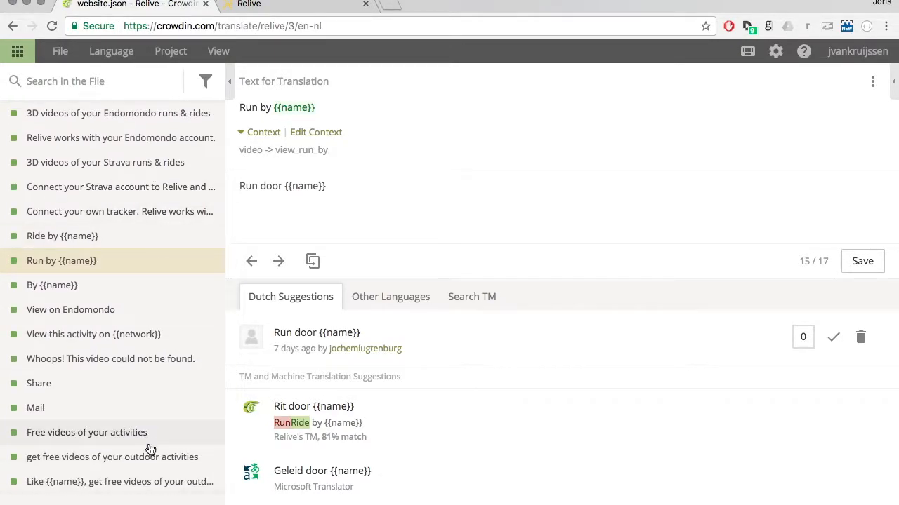
pyautogui.click(199, 503)
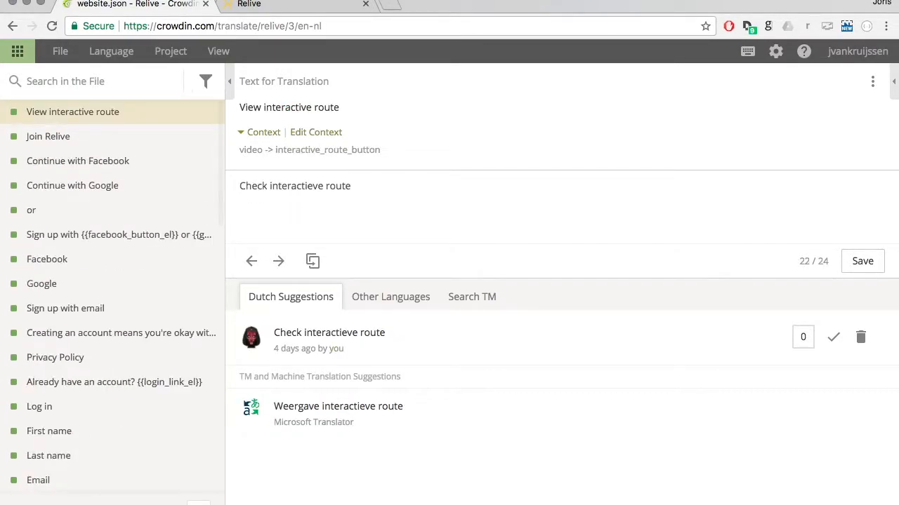
pyautogui.click(198, 504)
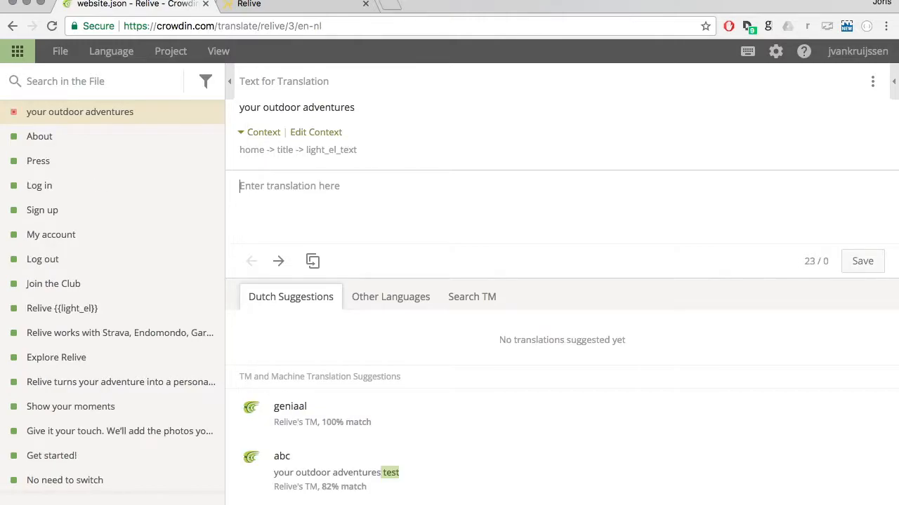
# Switch back to the Relive page and look over its translatable texts down to the footer and back to the main heading.
pyautogui.click(257, 5)
pyautogui.scroll(-15, 335, 207)
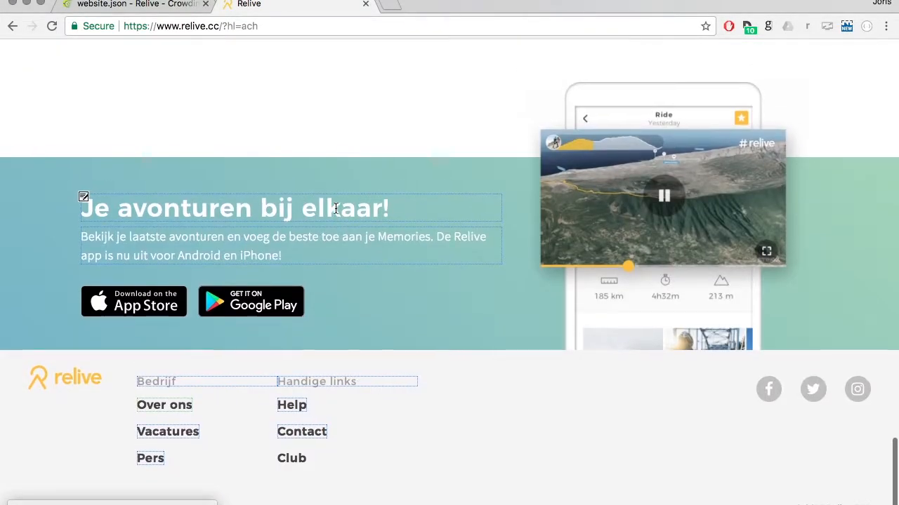
pyautogui.scroll(20, 336, 208)
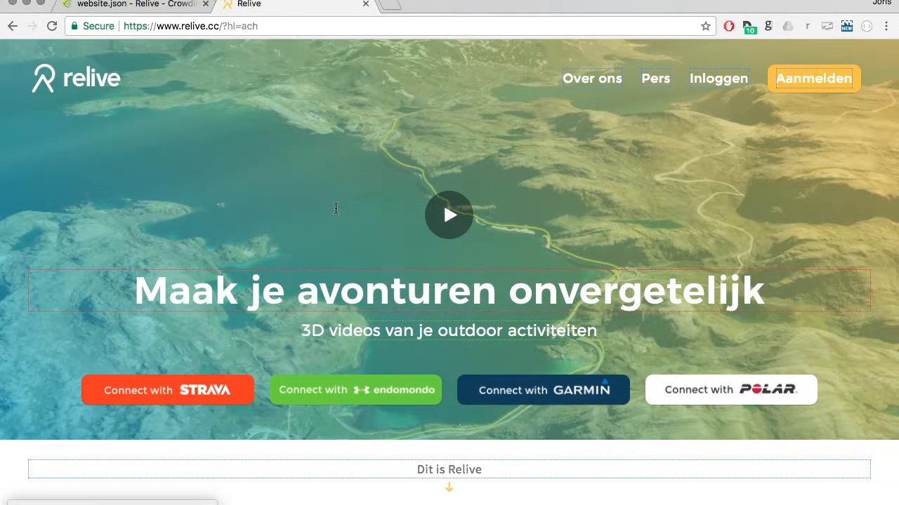
# Return to Crowdin, leave website.json for the Dutch translation file list of the Relive project, and open app.json.
pyautogui.click(161, 10)
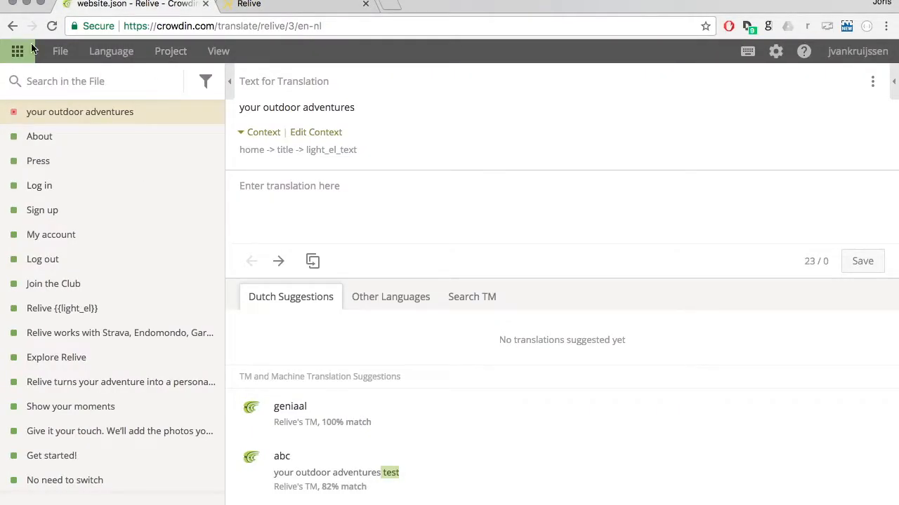
pyautogui.click(14, 26)
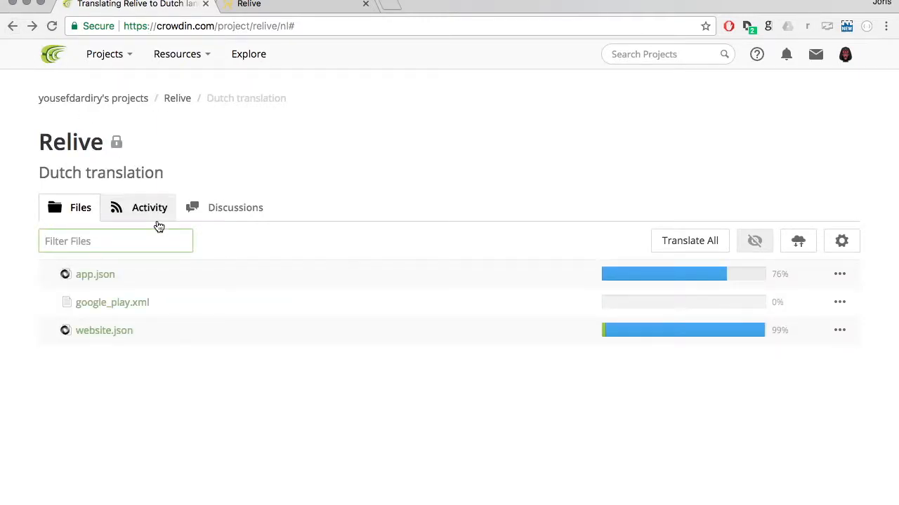
pyautogui.click(123, 281)
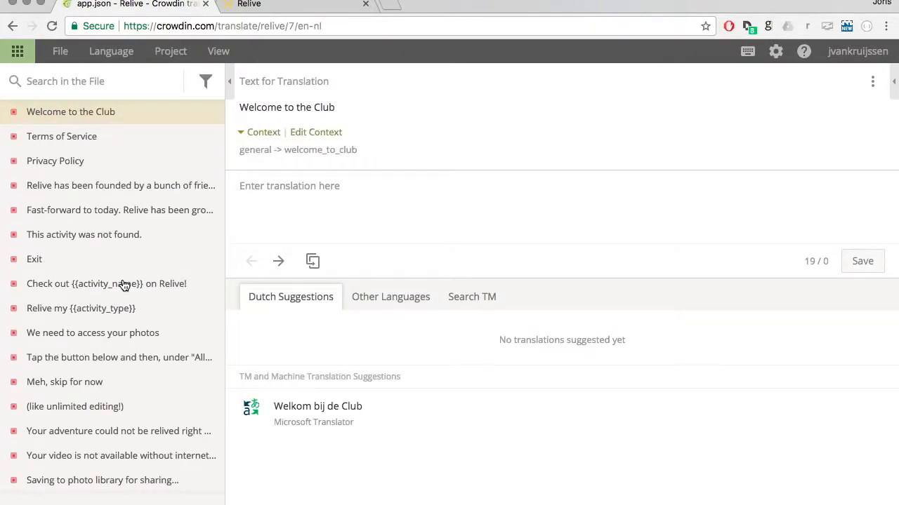
# Look through the list of untranslated and translated strings in app.json.
pyautogui.scroll(-10, 123, 285)
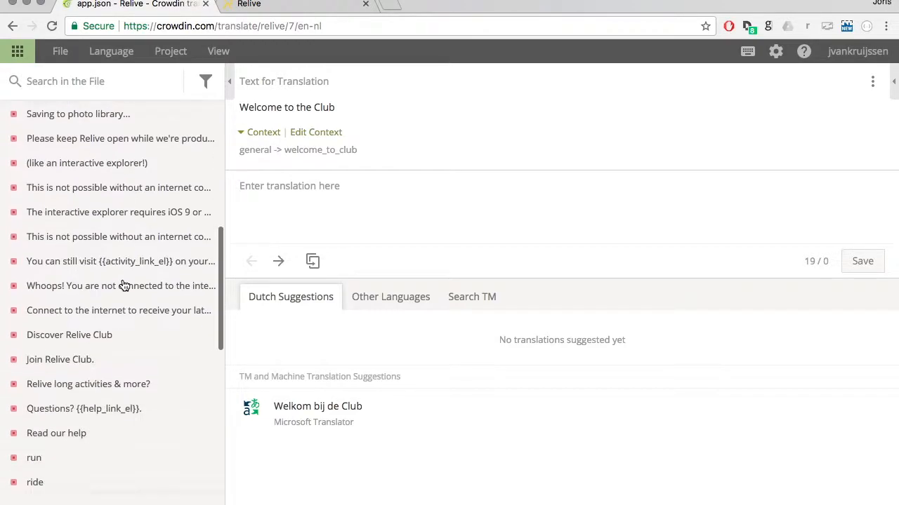
pyautogui.scroll(10, 123, 285)
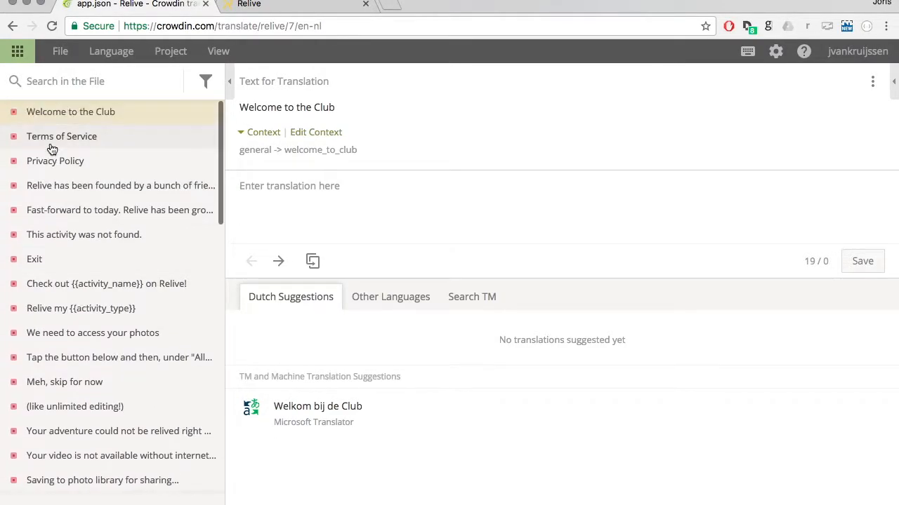
pyautogui.scroll(-9, 68, 281)
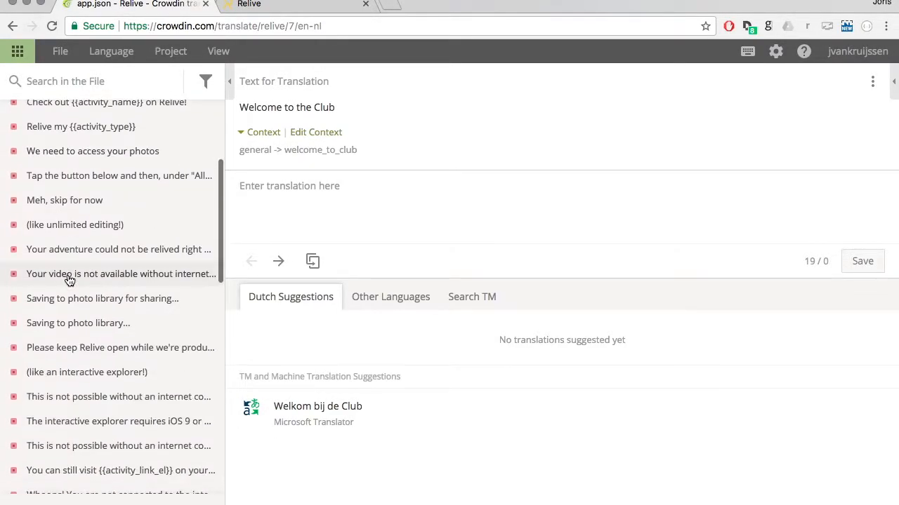
pyautogui.scroll(-5, 68, 282)
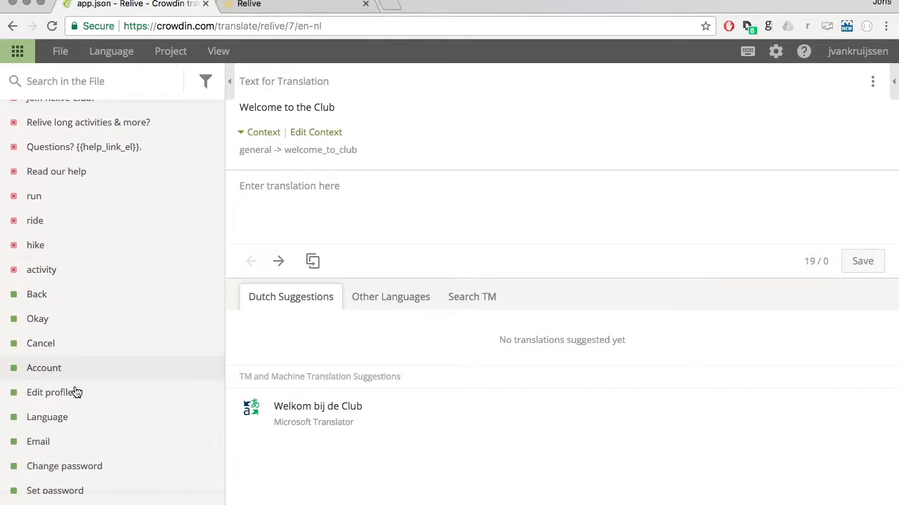
pyautogui.scroll(-2, 76, 351)
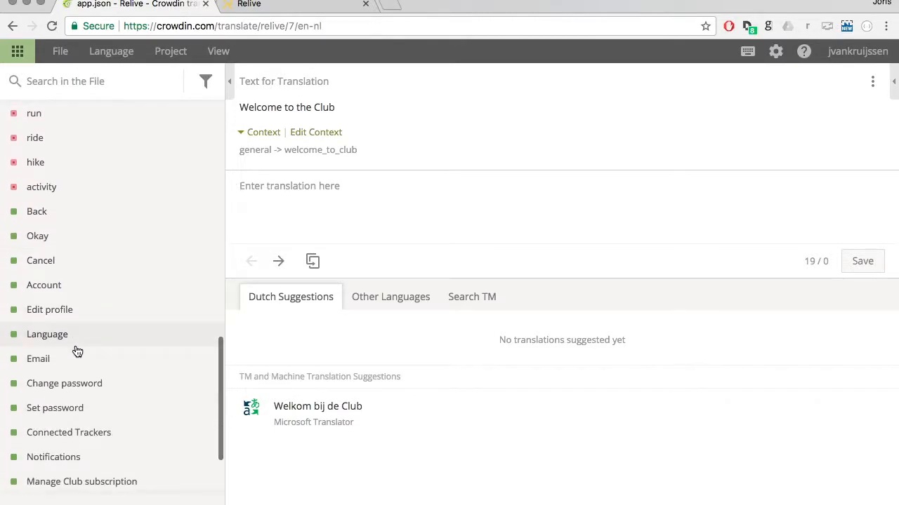
pyautogui.scroll(5, 76, 351)
pyautogui.scroll(11, 78, 352)
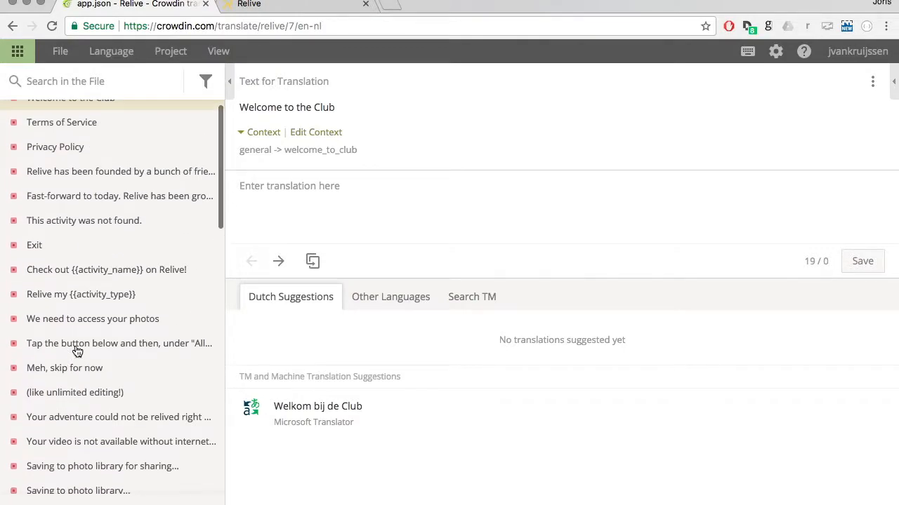
pyautogui.scroll(1, 86, 147)
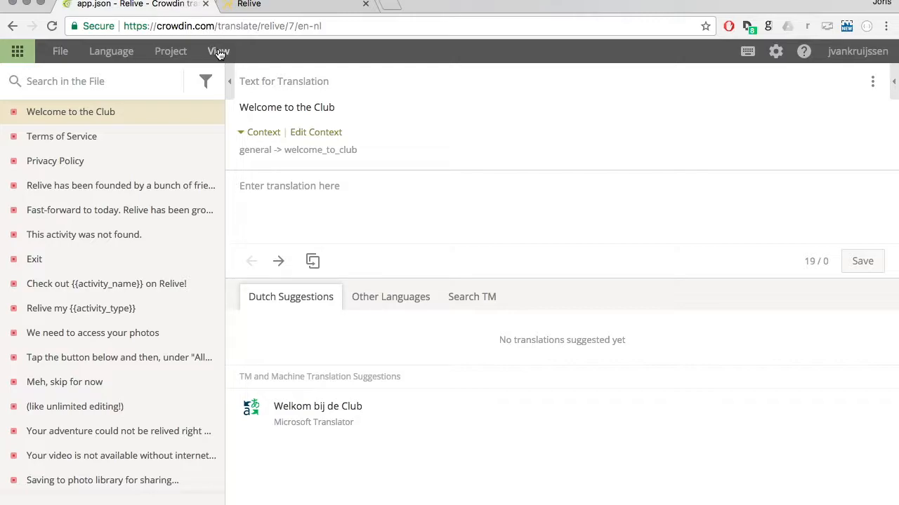
# Switch to the Relive page and open the list of translatable strings behind the main heading "Maak je avonturen onvergetelijk".
pyautogui.click(249, 5)
pyautogui.scroll(-3, 346, 172)
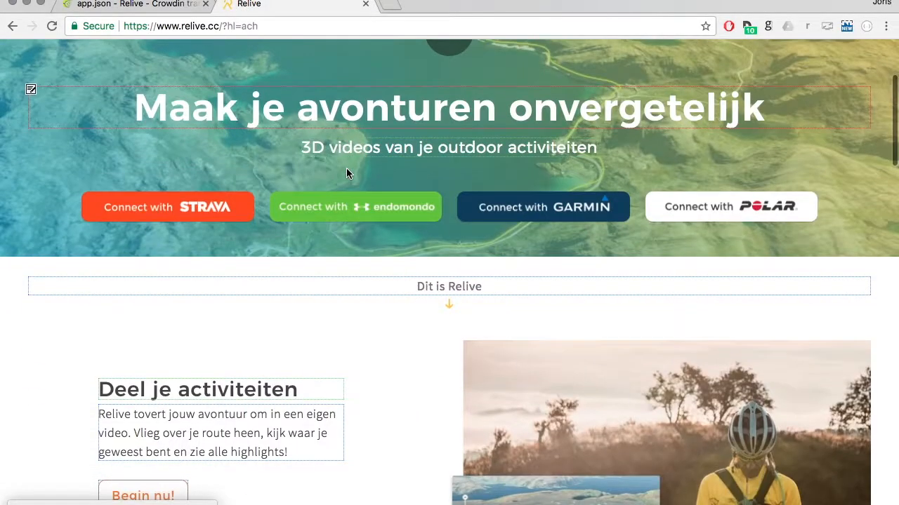
pyautogui.scroll(2, 346, 174)
pyautogui.click(32, 157)
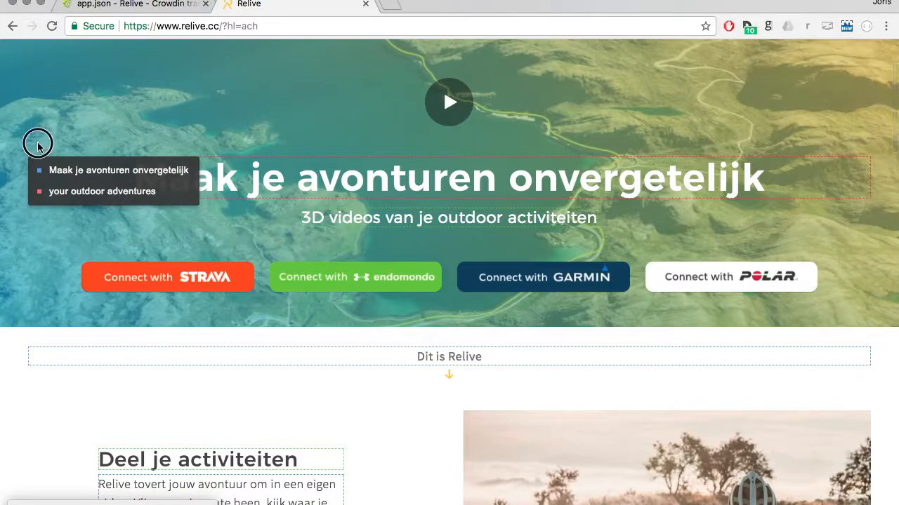
# Return to app.json in Crowdin and view the strings "Terms of Service", "Privacy Policy" and "Relive has been founded by a bunch of friends".
pyautogui.click(147, 8)
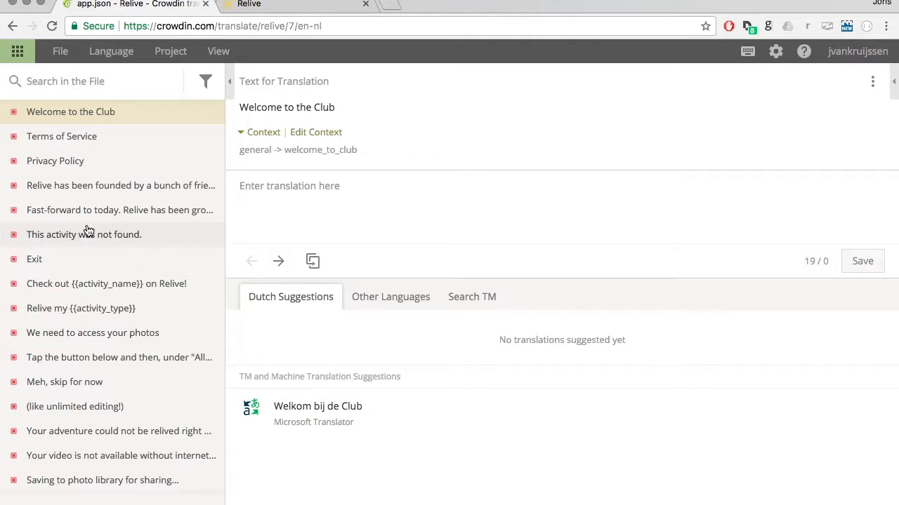
pyautogui.click(88, 131)
pyautogui.click(86, 161)
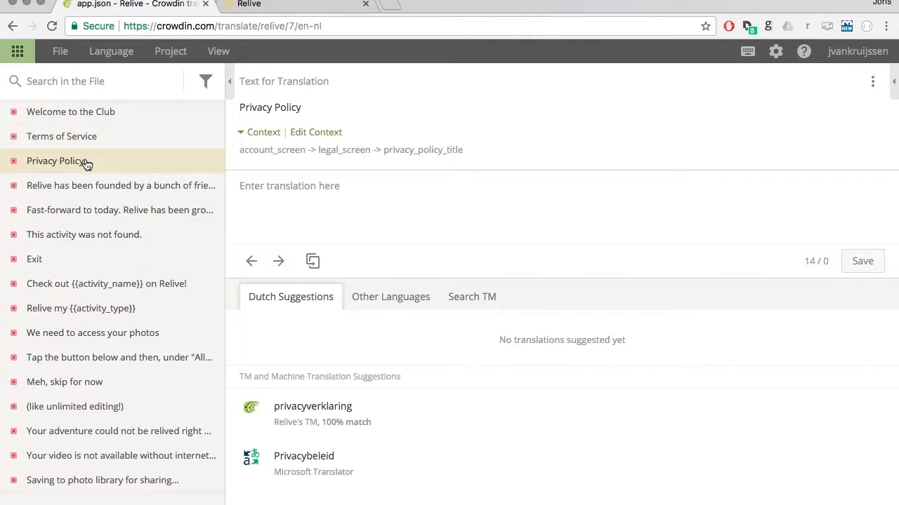
pyautogui.click(82, 185)
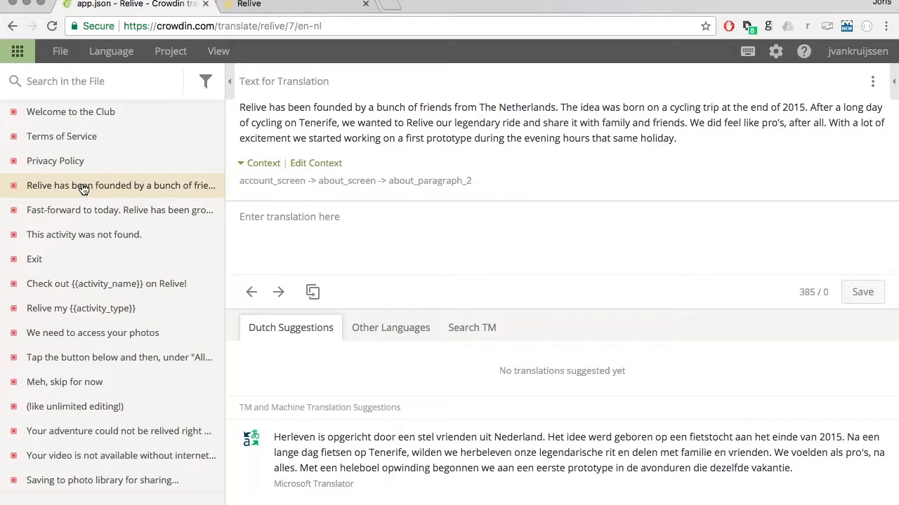
# Leave app.json, go back to the Dutch translation file list and open the Relive project overview.
pyautogui.click(74, 168)
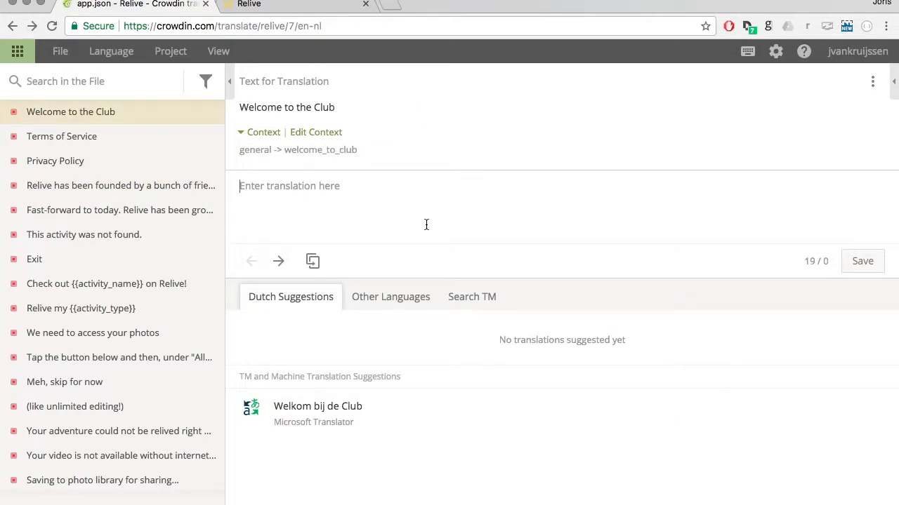
pyautogui.click(18, 31)
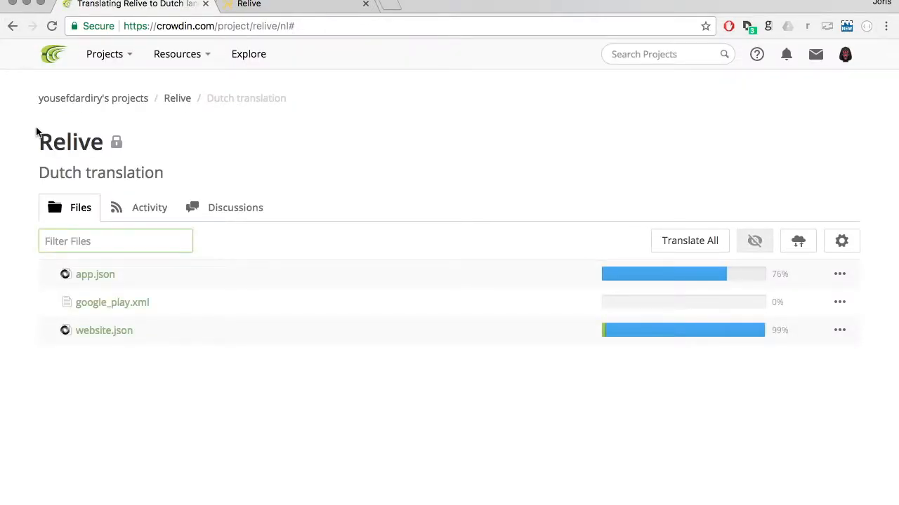
pyautogui.click(177, 98)
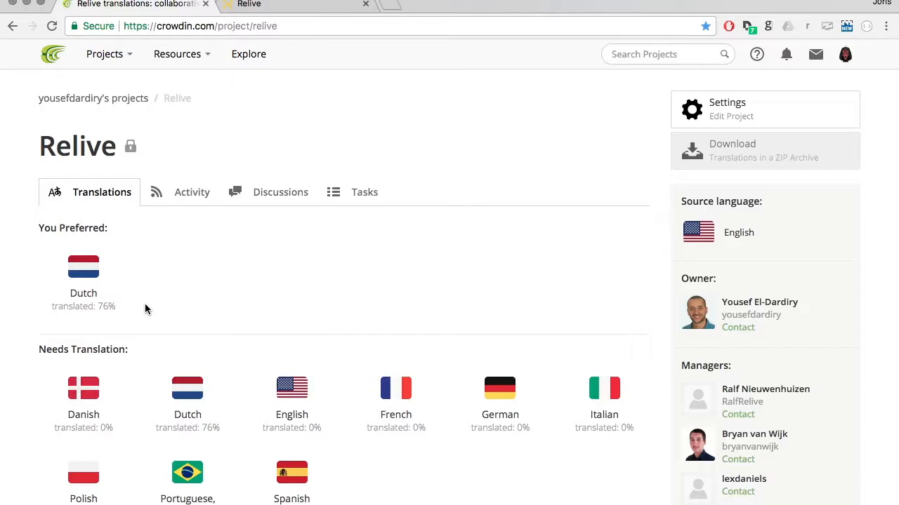
# Look through the Relive project overview, examining the languages that need translation, the project managers and the participation details.
pyautogui.scroll(-1, 145, 309)
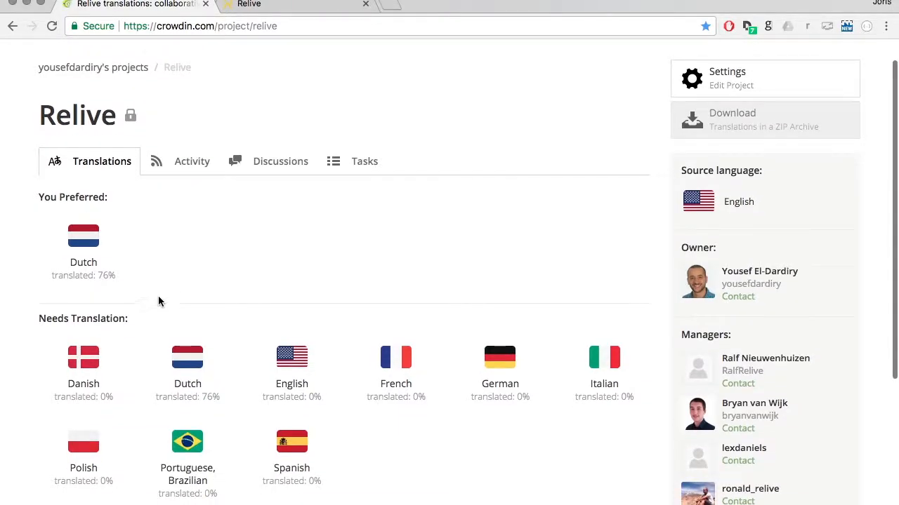
pyautogui.scroll(-4, 811, 305)
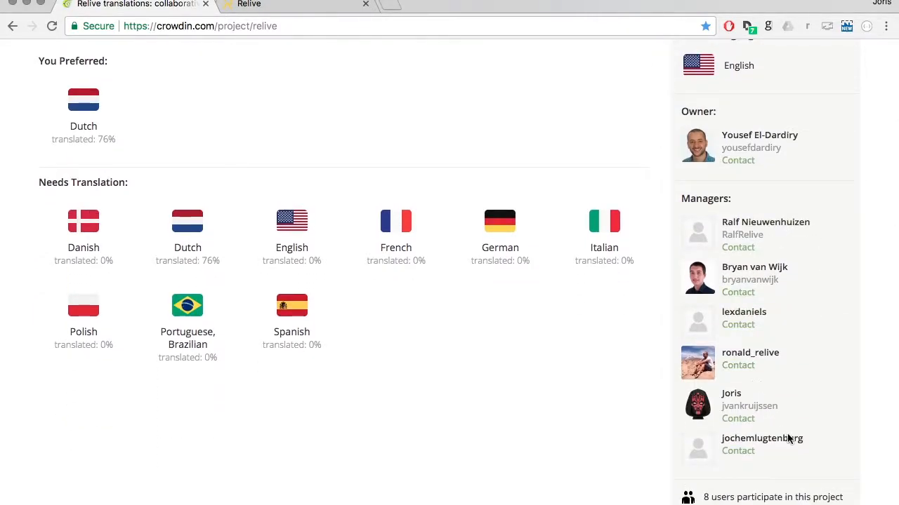
pyautogui.scroll(-2, 777, 220)
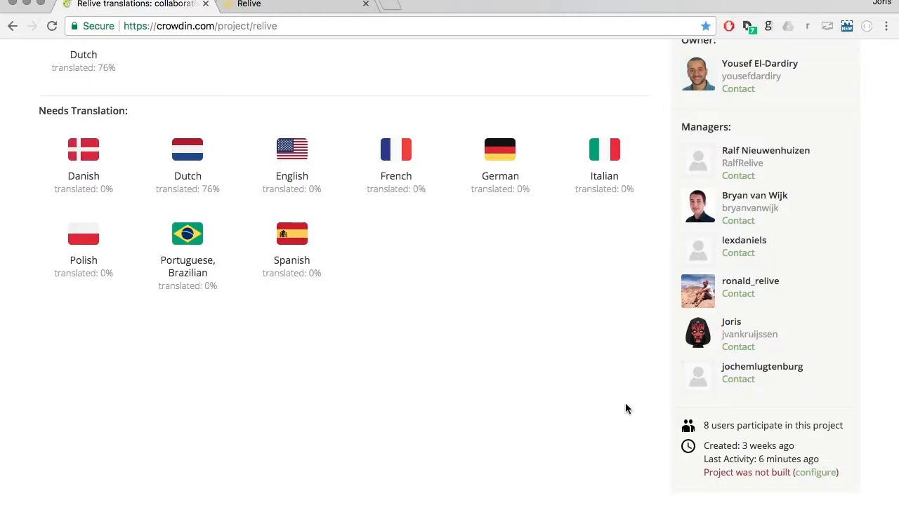
pyautogui.scroll(1, 626, 408)
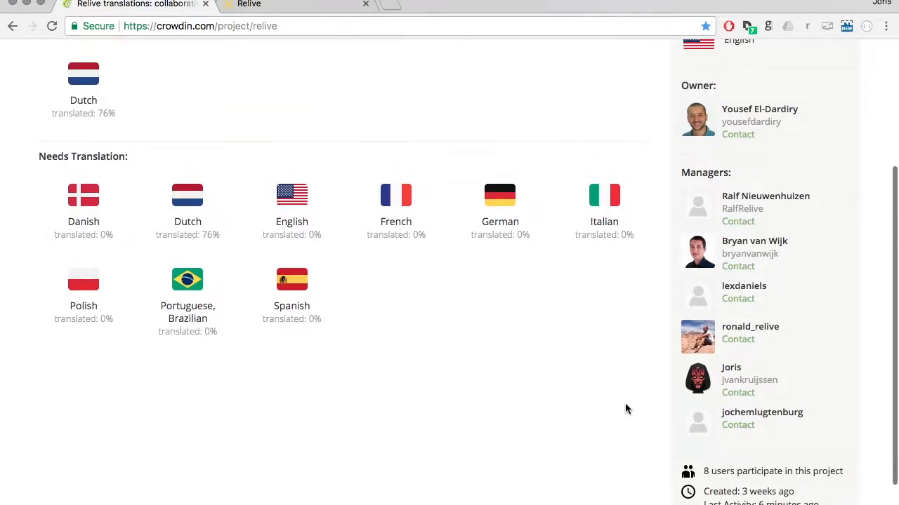
pyautogui.scroll(2, 627, 410)
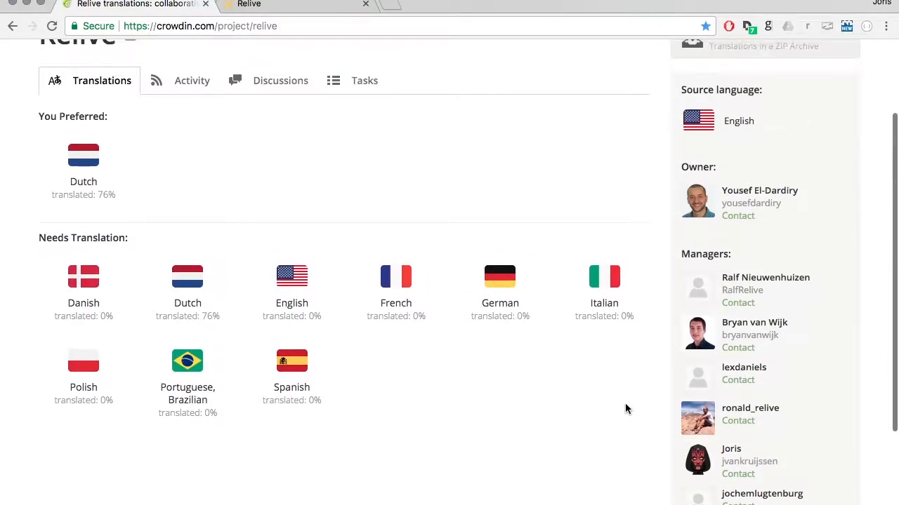
pyautogui.scroll(3, 468, 449)
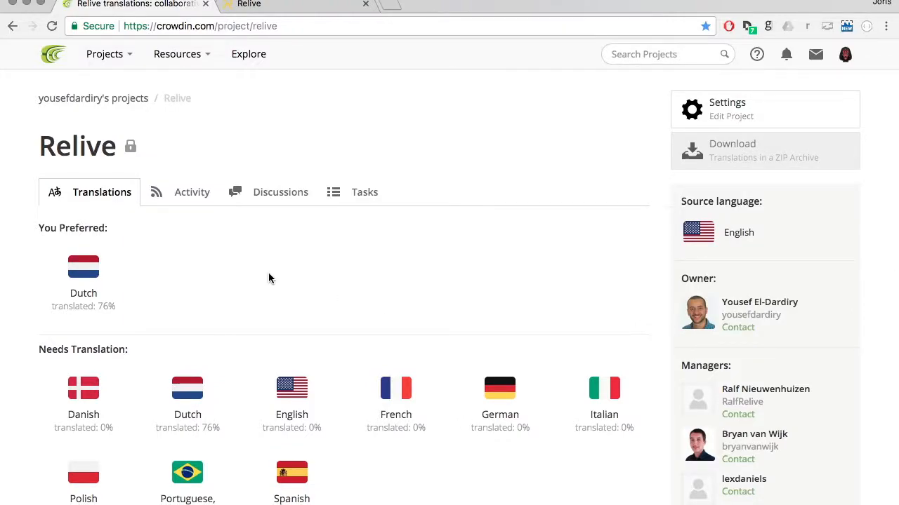
pyautogui.moveTo(426, 503)
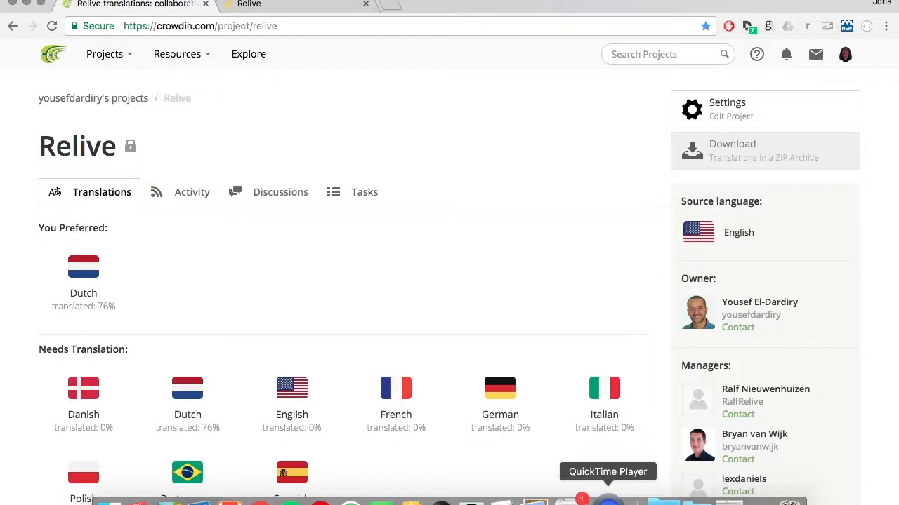
pyautogui.click(608, 501)
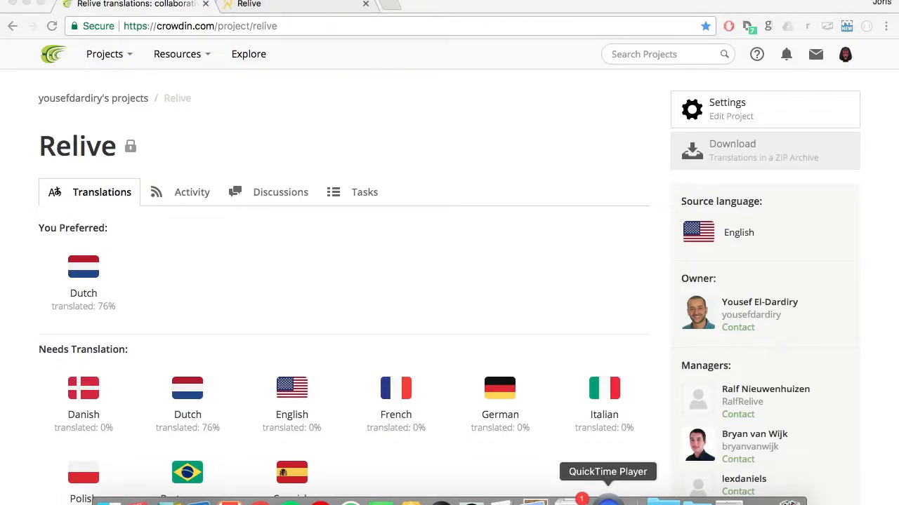